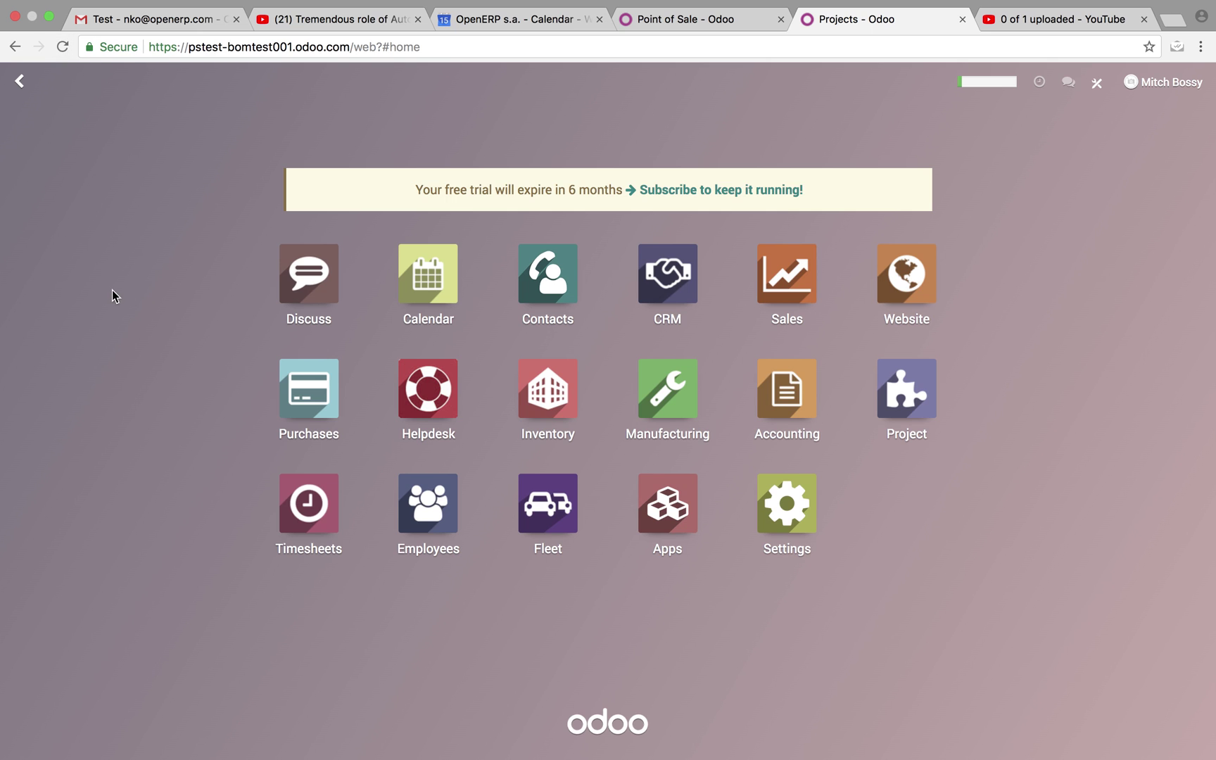
From Helpdesk's Support unassigned tickets, create and save a ticket titled 'This is a test!!!!!!'.
{"action": "left_click", "coordinate": [411, 402]}
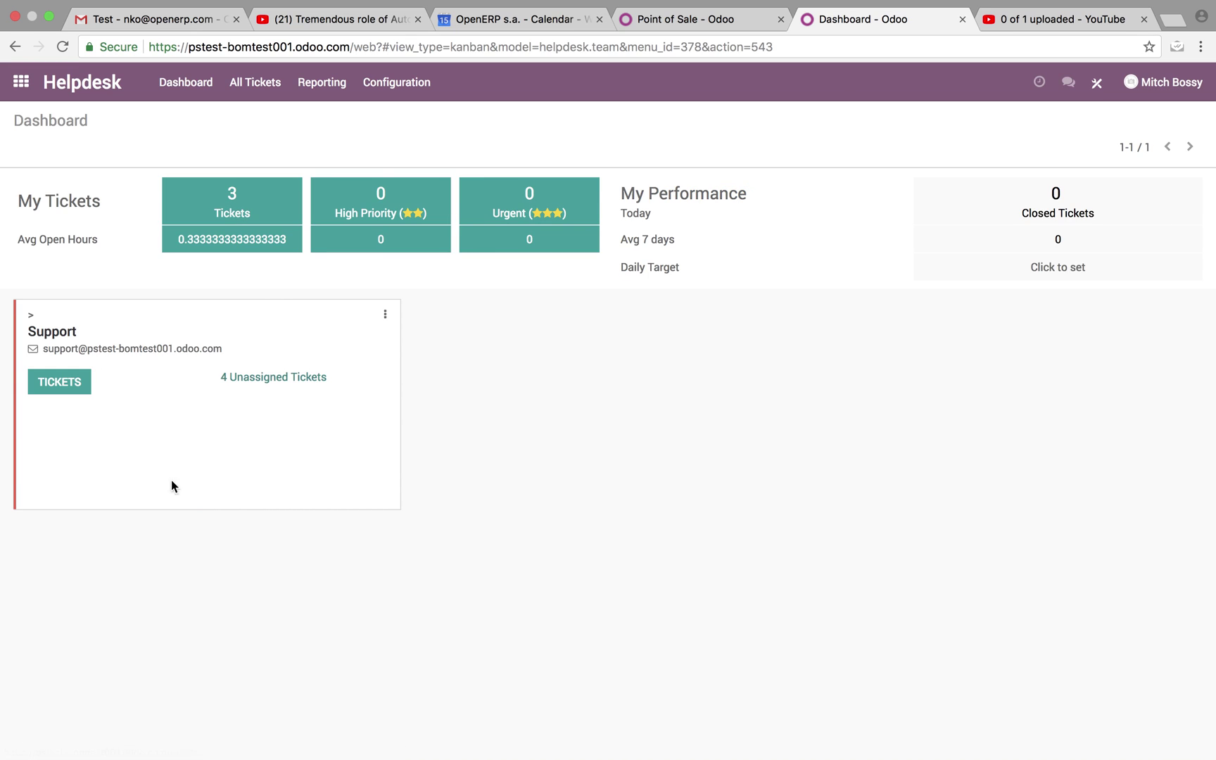
{"action": "left_click", "coordinate": [277, 373]}
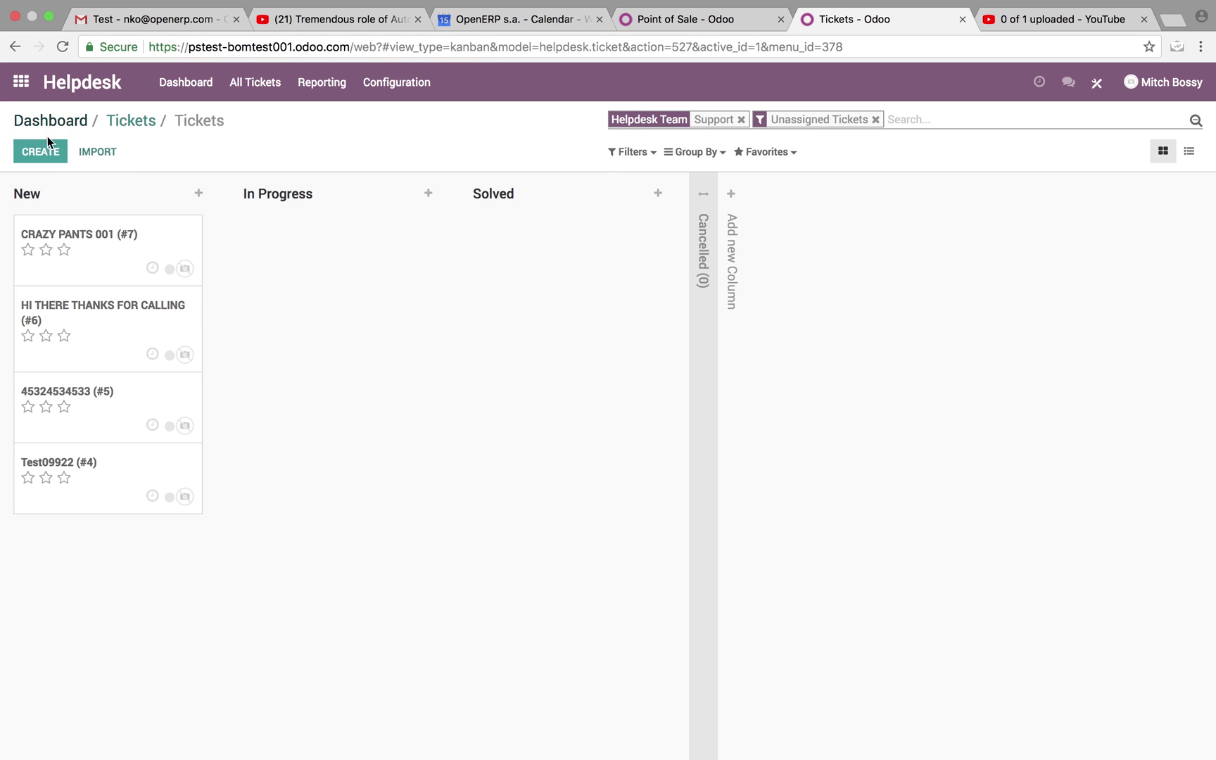
{"action": "left_click", "coordinate": [45, 149]}
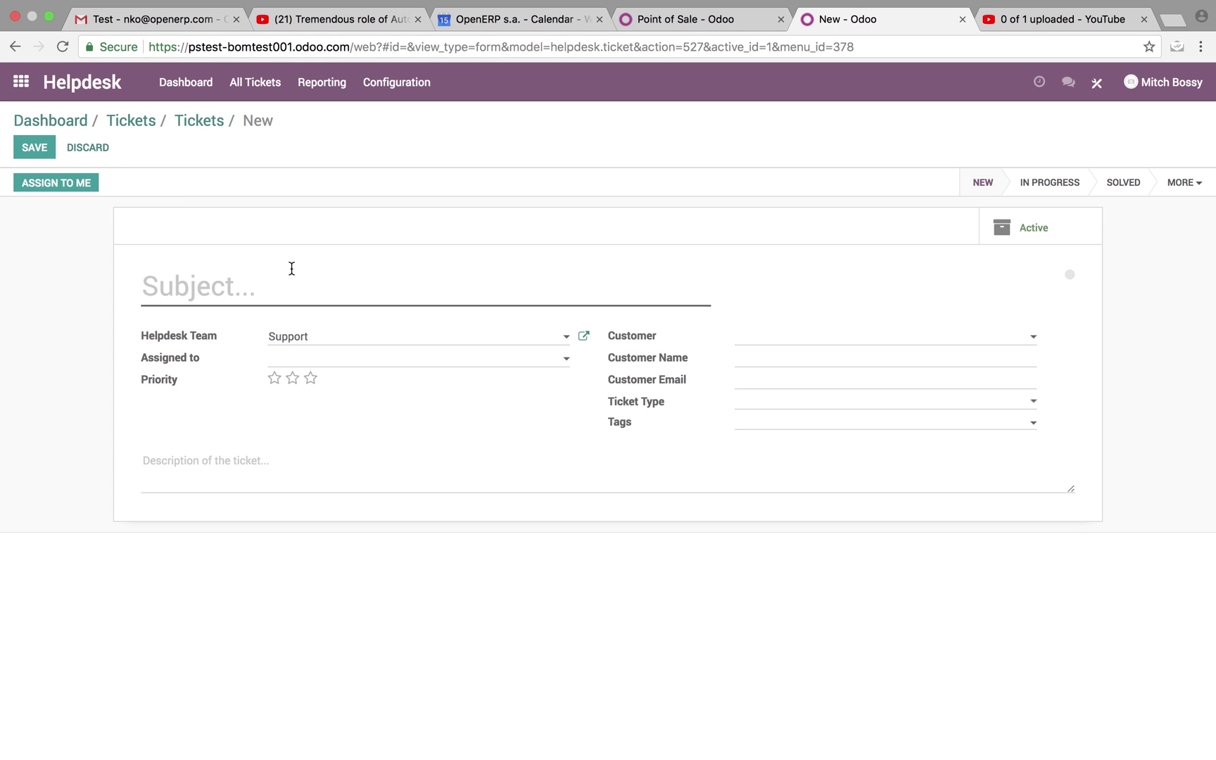
{"action": "type", "text": "This is "}
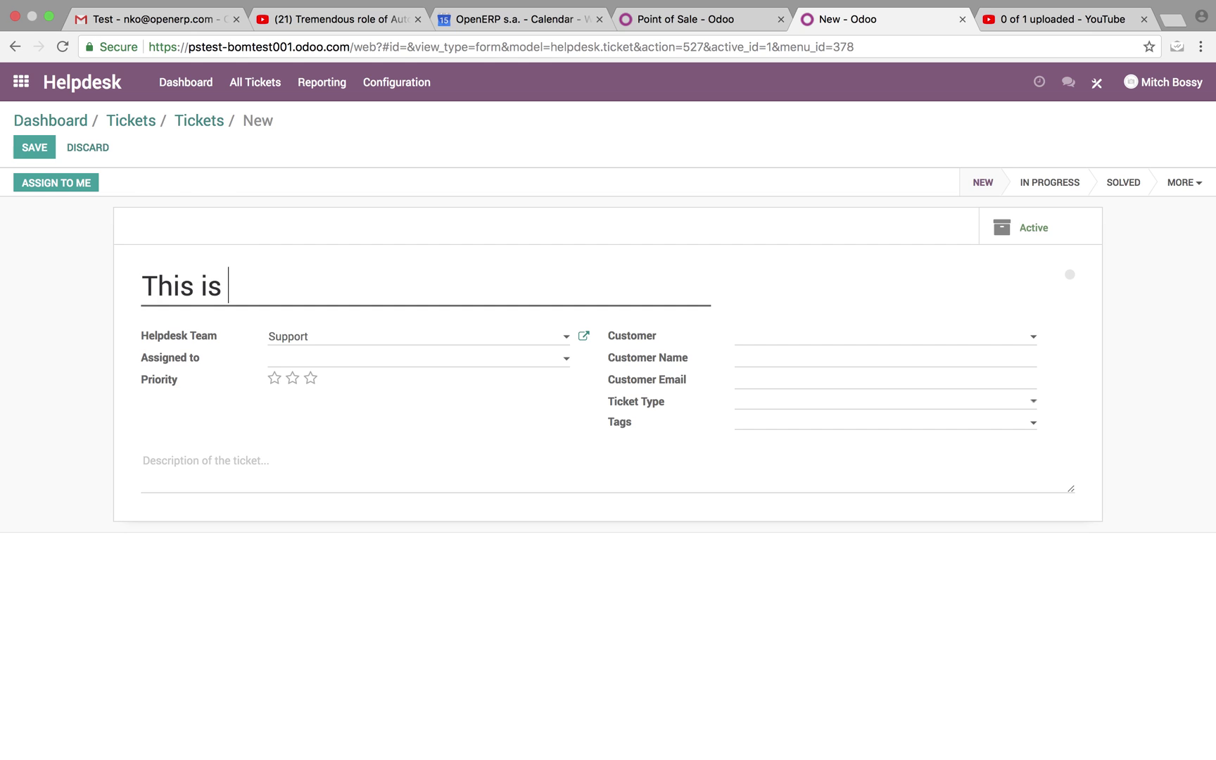
{"action": "type", "text": "a test!!!!!!"}
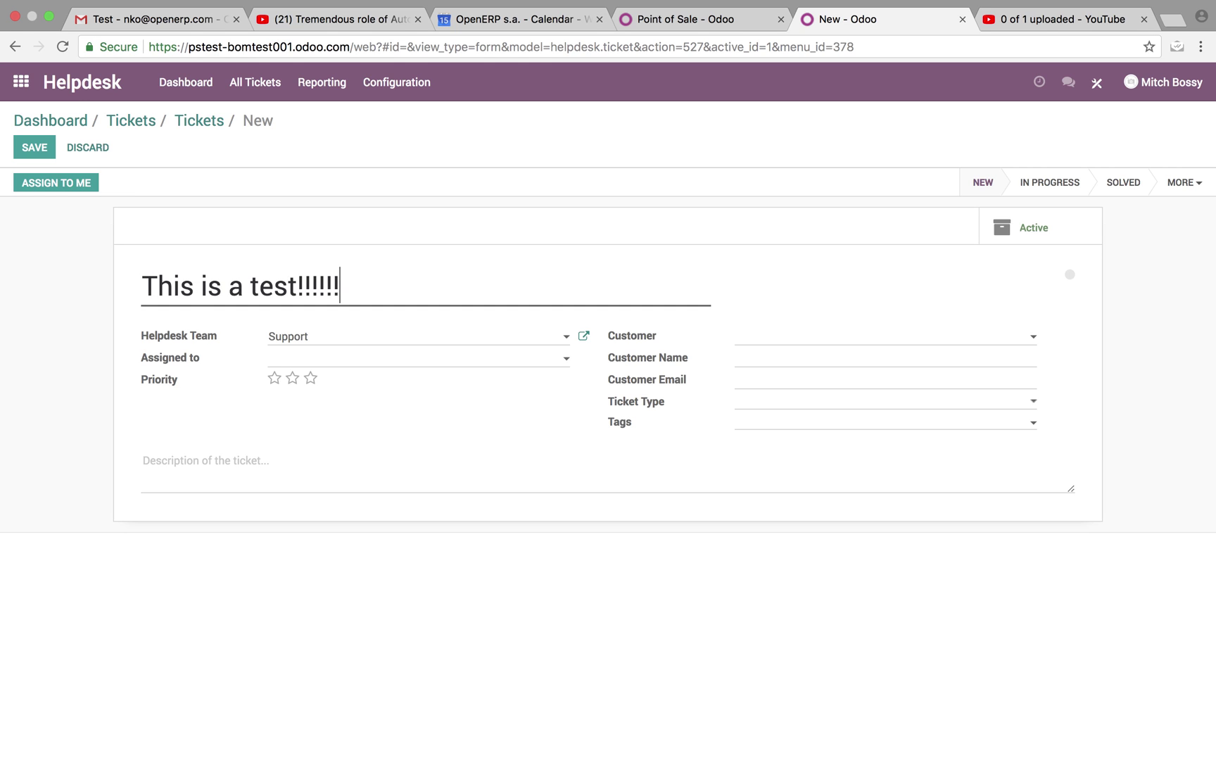
{"action": "left_click", "coordinate": [45, 154]}
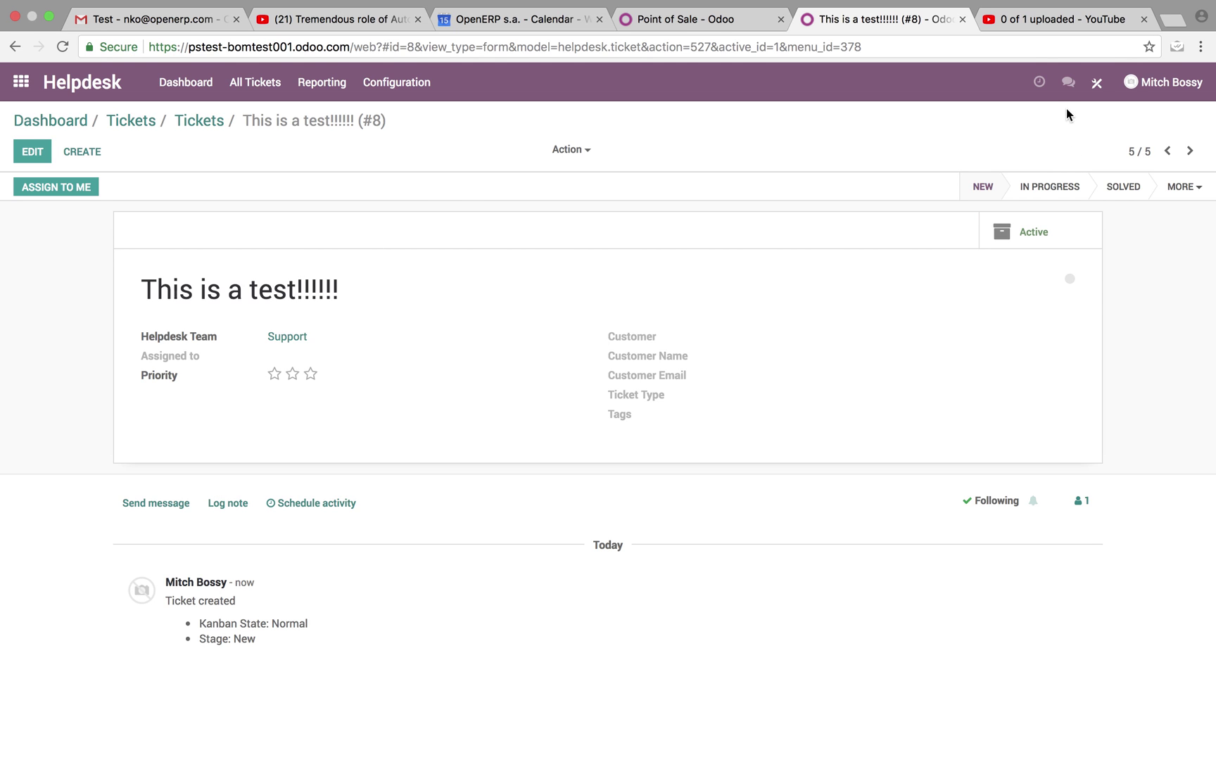
Open the 'Send Email to Jim' ticket automation in Studio for editing, keeping Send Email as the action.
{"action": "left_click", "coordinate": [1101, 82]}
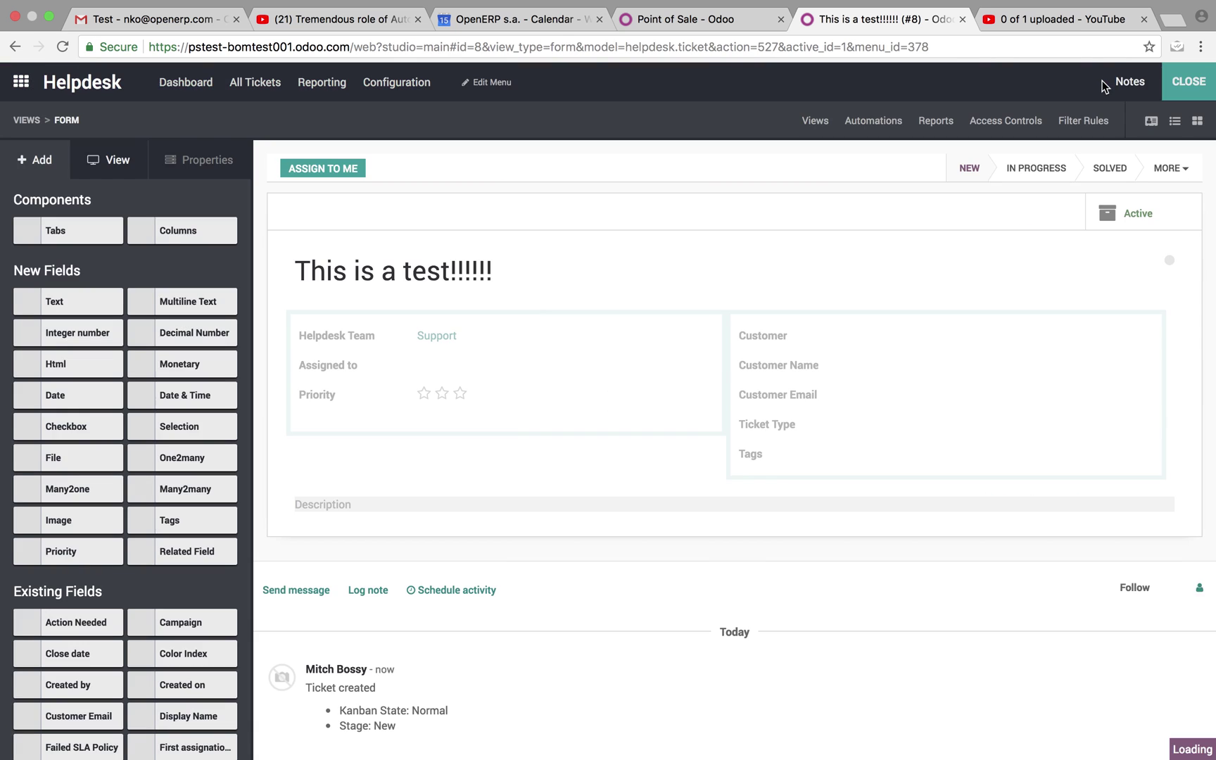
{"action": "left_click", "coordinate": [887, 130]}
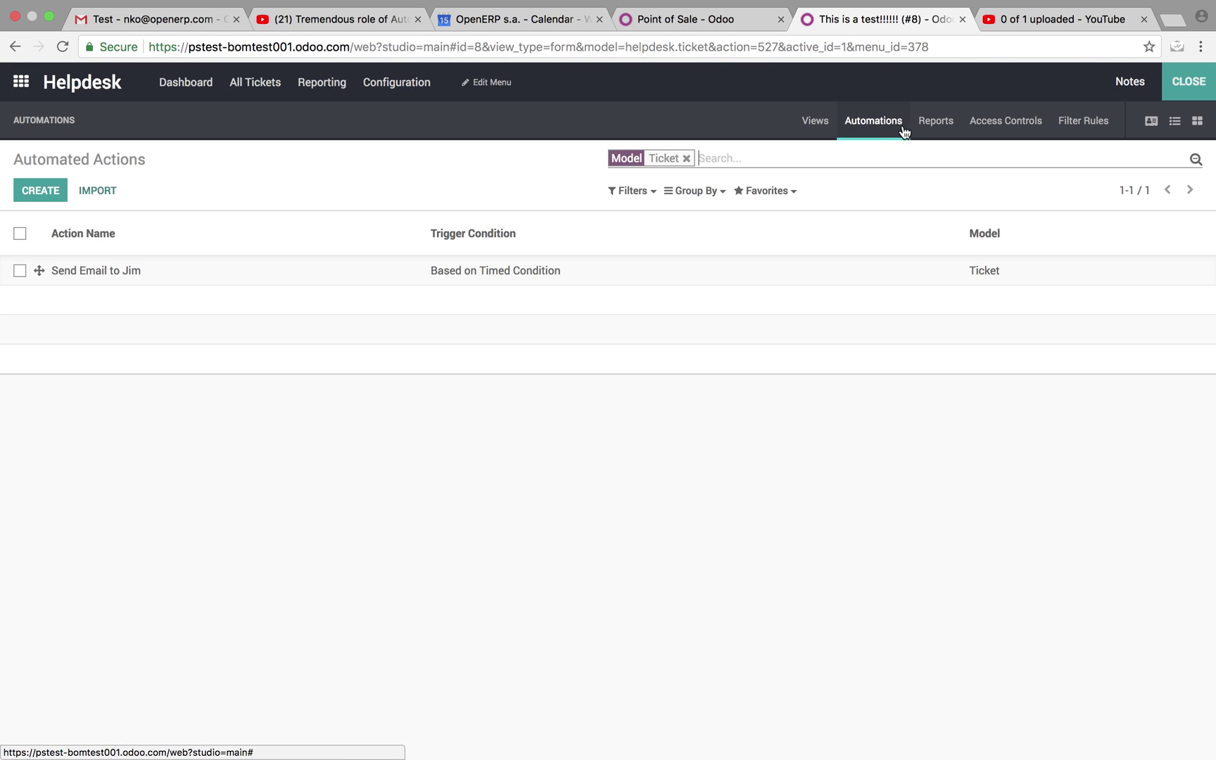
{"action": "left_click", "coordinate": [106, 271]}
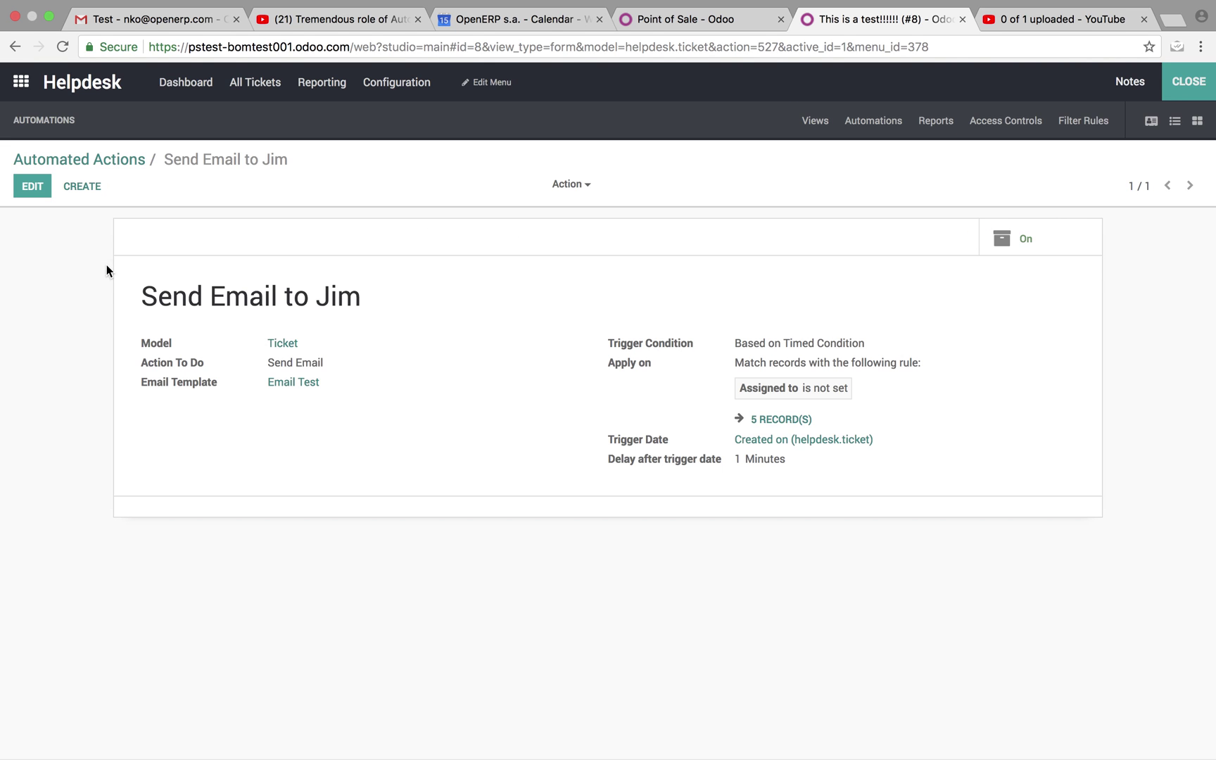
{"action": "left_click", "coordinate": [33, 187]}
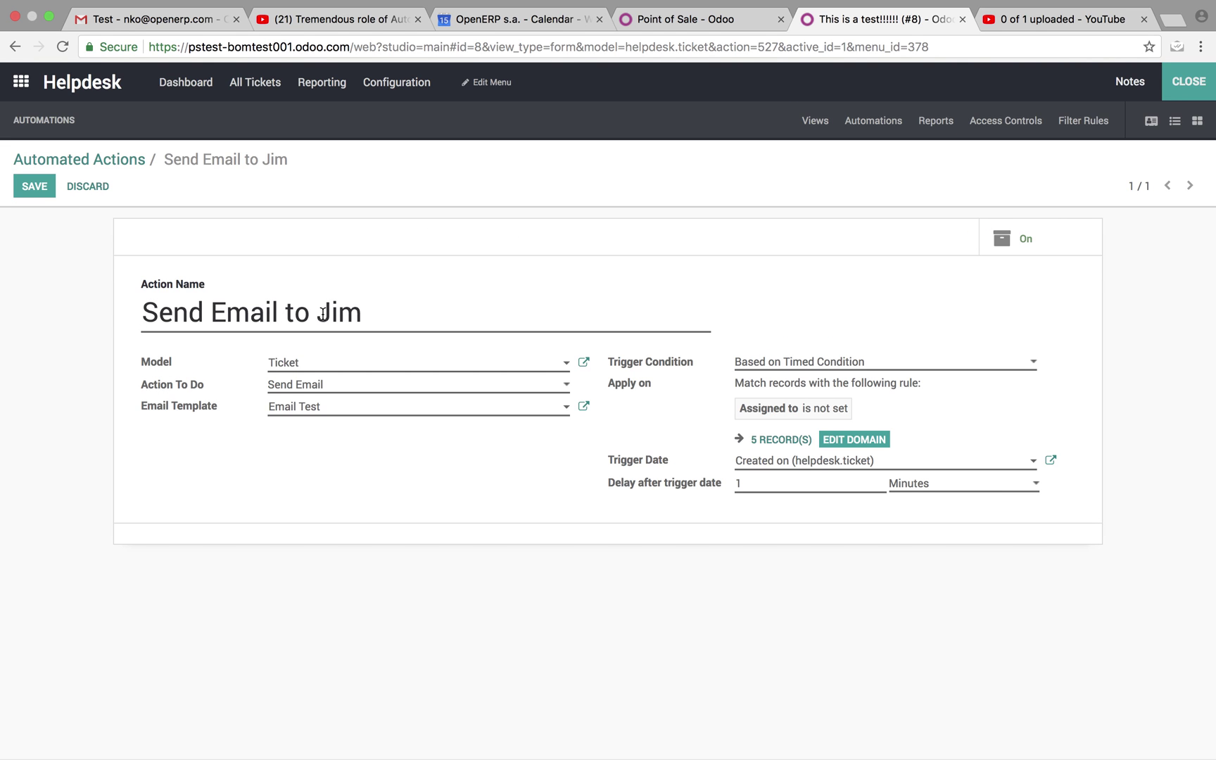
{"action": "left_click_drag", "start_coordinate": [362, 311], "coordinate": [327, 311]}
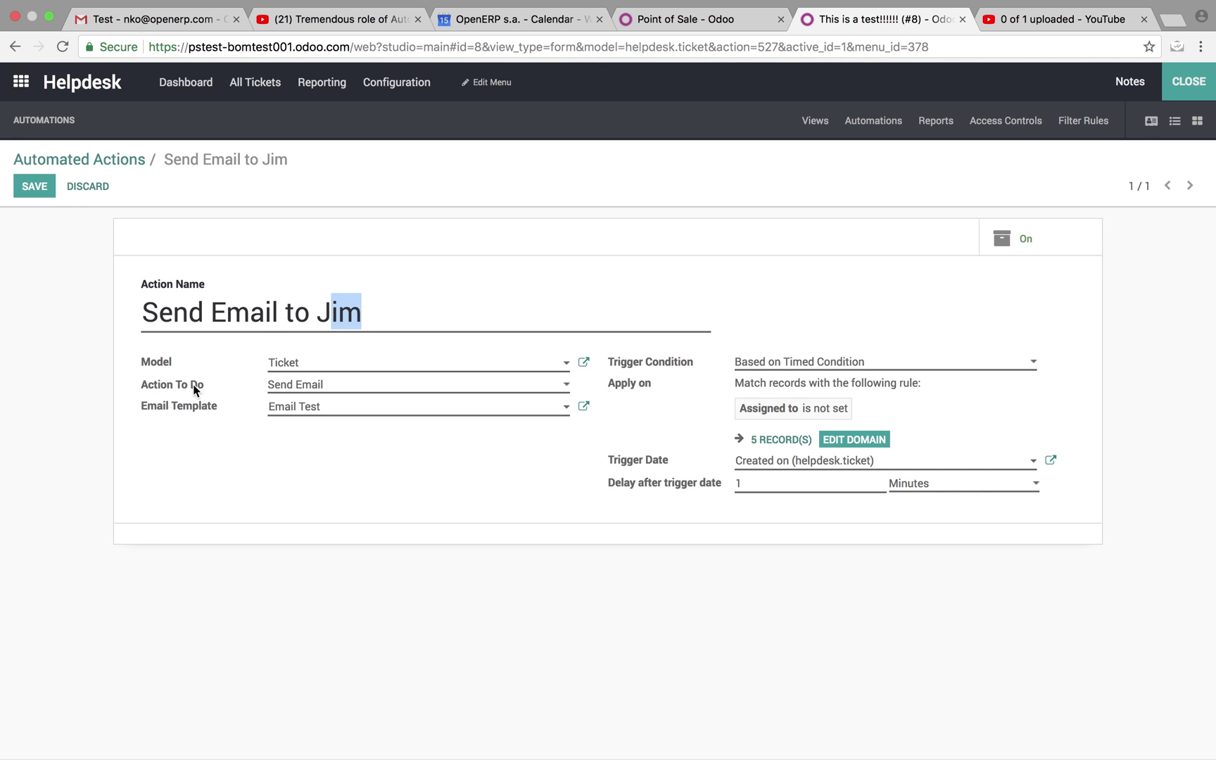
{"action": "left_click", "coordinate": [315, 386]}
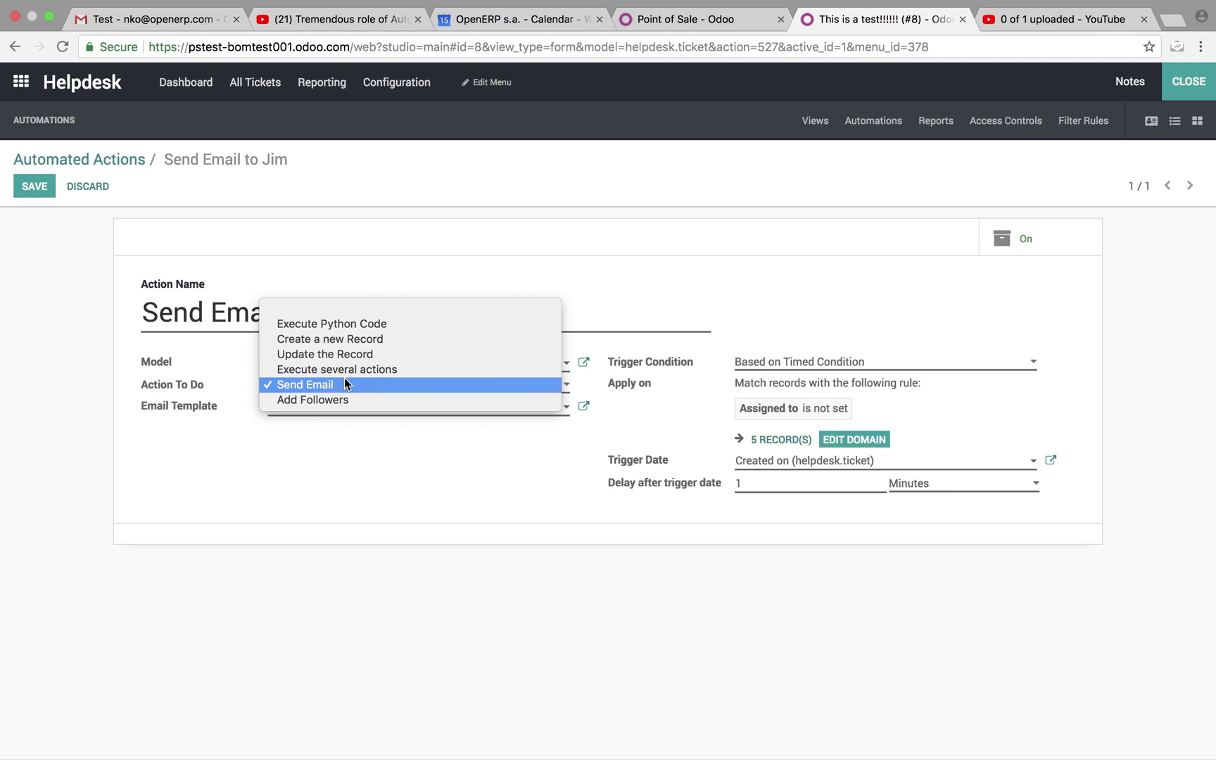
{"action": "left_click", "coordinate": [392, 383]}
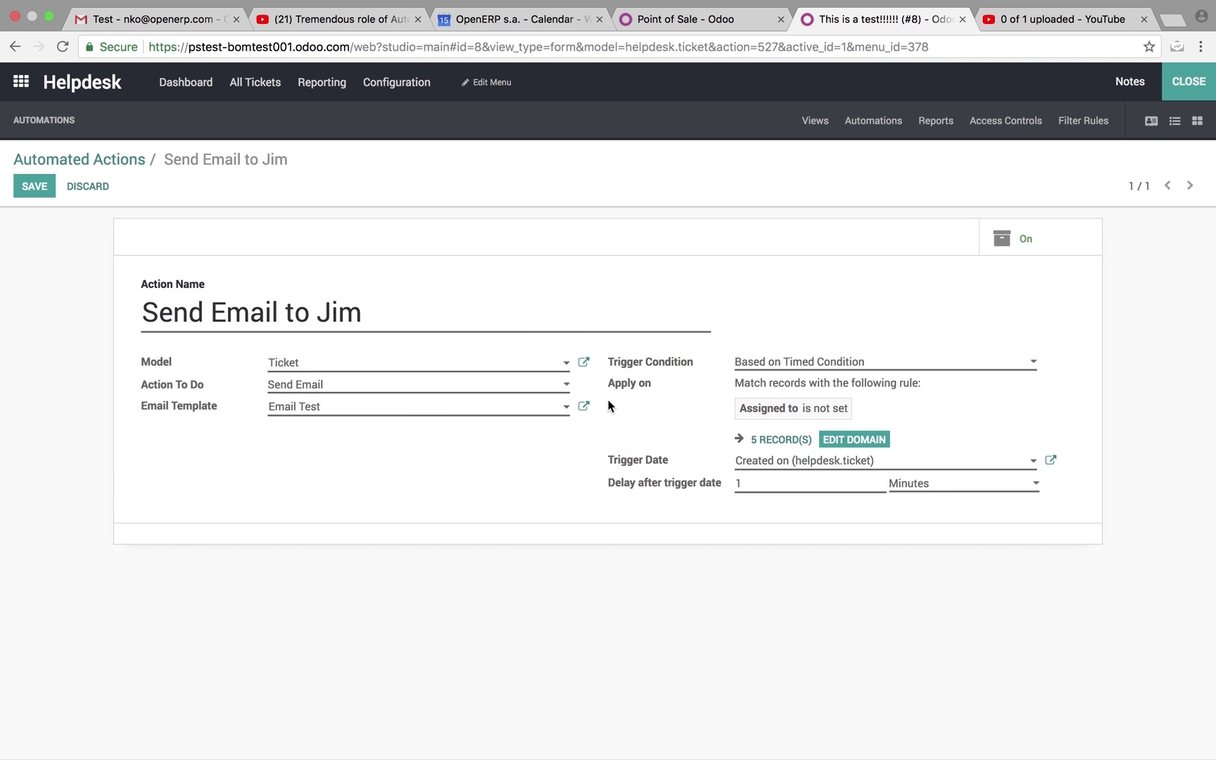
Open the linked Email Test template and look over its email body.
{"action": "left_click", "coordinate": [583, 406]}
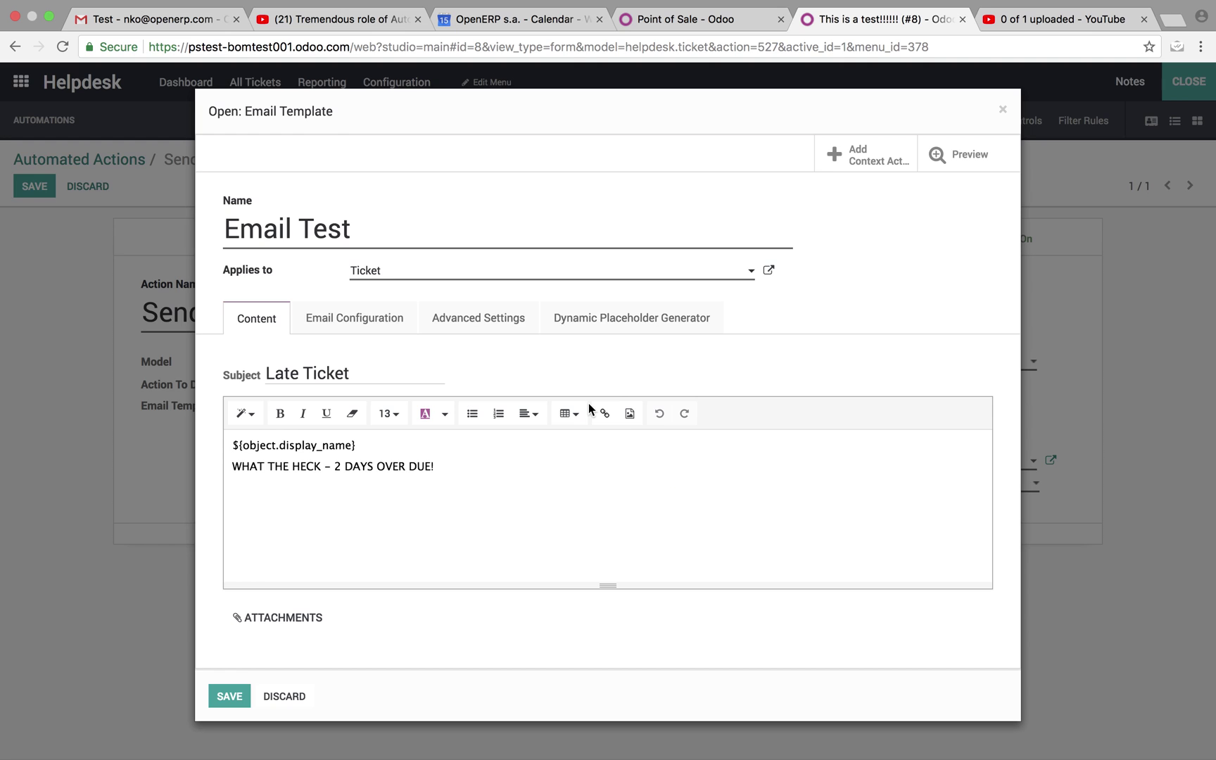
{"action": "left_click_drag", "start_coordinate": [454, 493], "coordinate": [231, 445]}
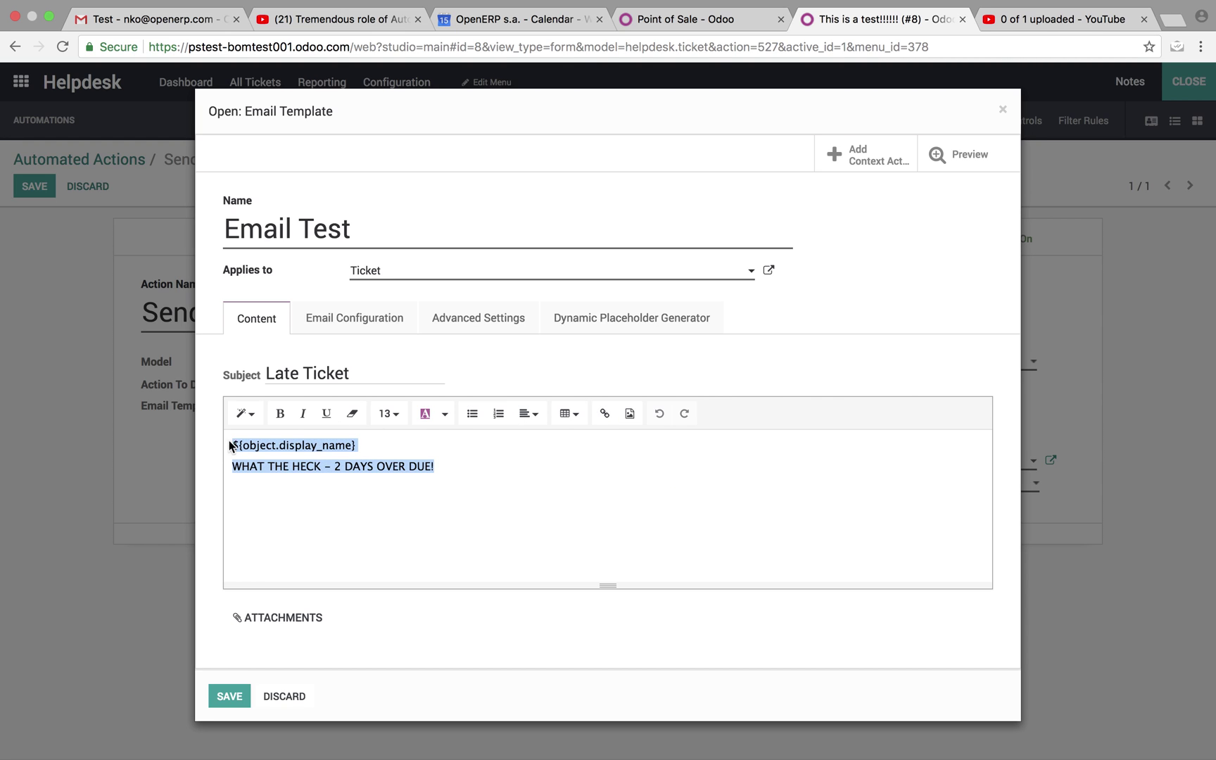
{"action": "left_click", "coordinate": [411, 465]}
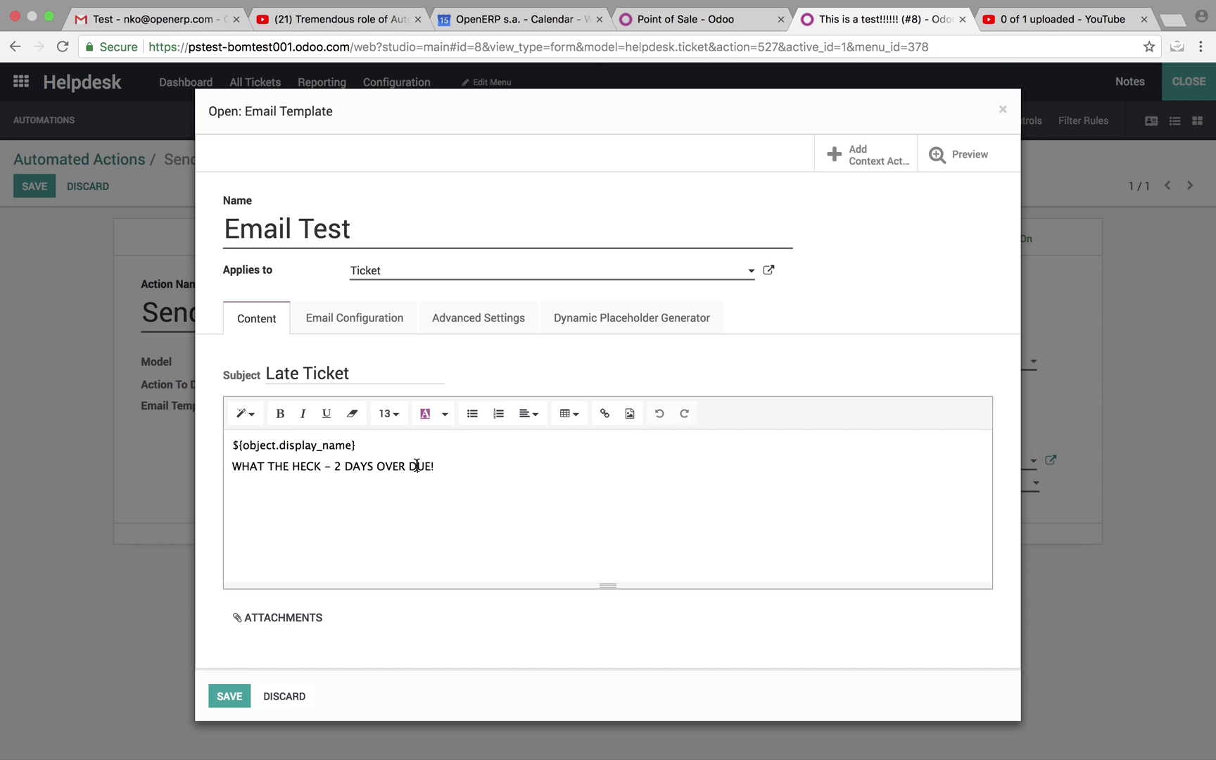
On Email Configuration, append a second recipient e-mail to the To field, then remove it again.
{"action": "left_click", "coordinate": [354, 325]}
{"action": "left_click", "coordinate": [430, 399]}
{"action": "left_click_drag", "start_coordinate": [429, 399], "coordinate": [339, 405]}
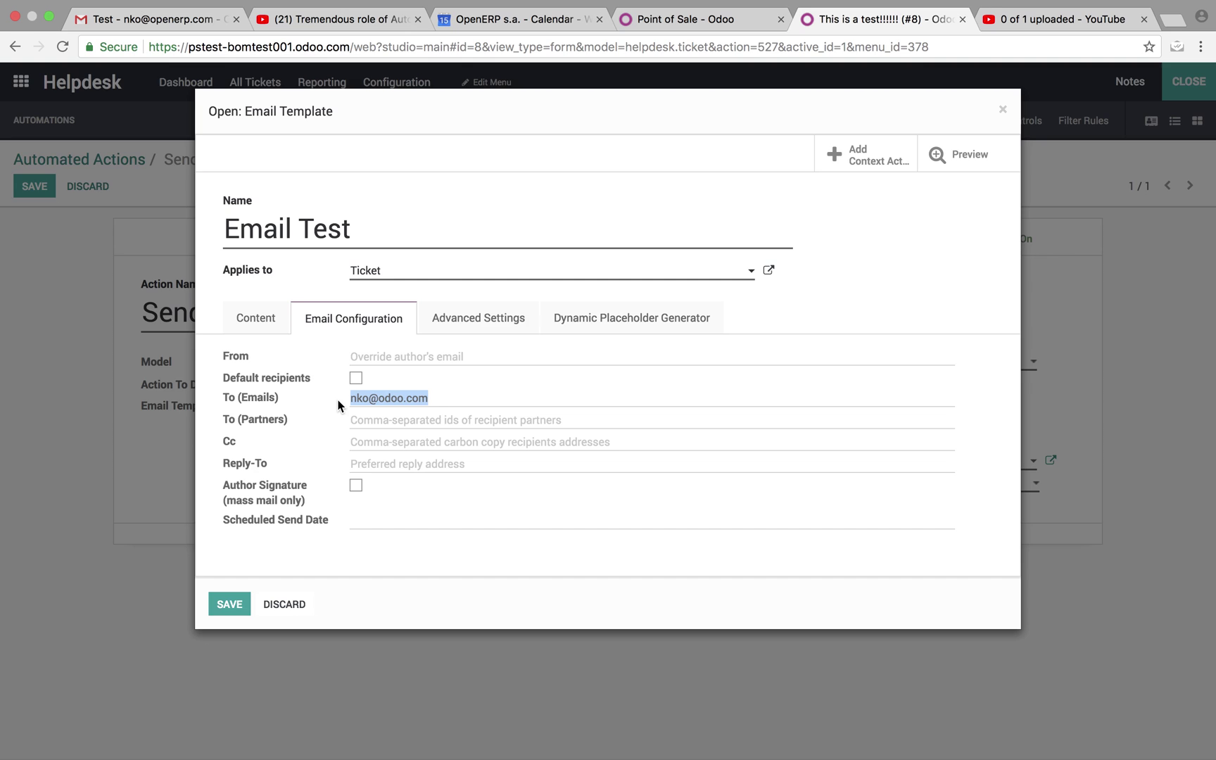
{"action": "left_click", "coordinate": [481, 397]}
{"action": "type", "text": ", "}
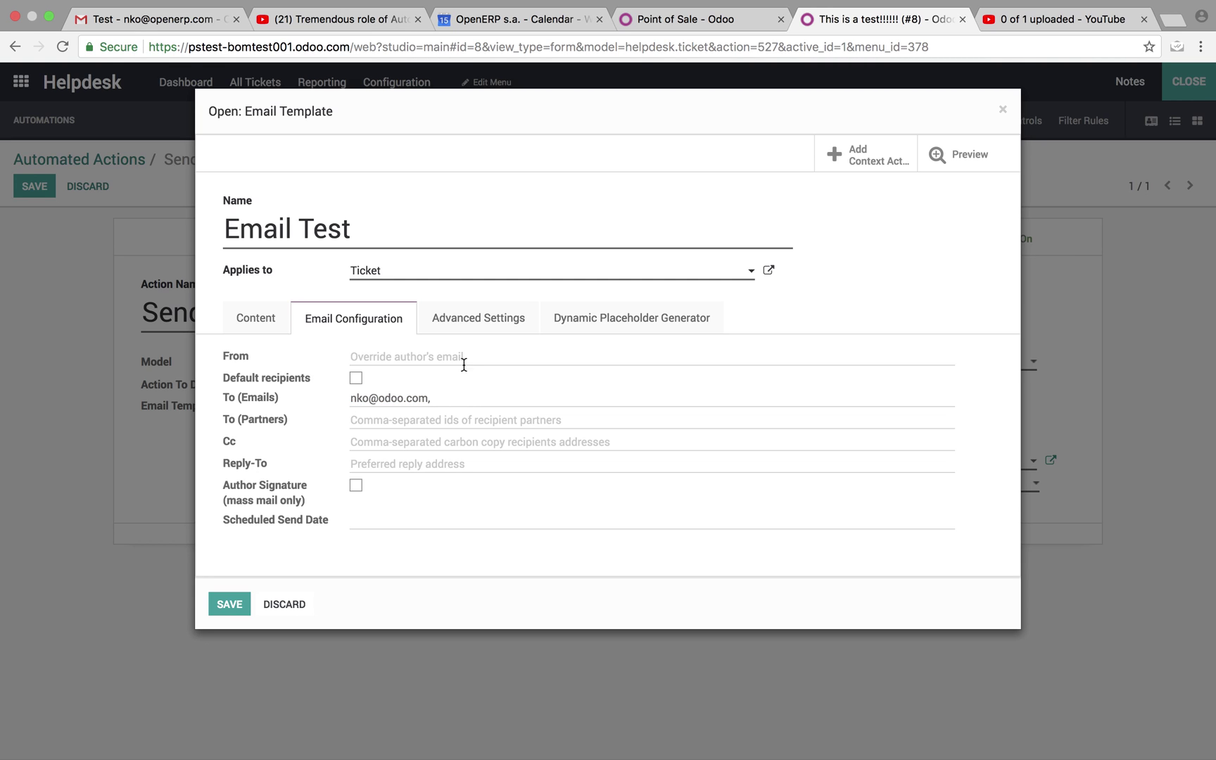
{"action": "left_click_drag", "start_coordinate": [553, 398], "coordinate": [443, 399]}
{"action": "key", "text": "BackSpace"}
{"action": "key", "text": "BackSpace"}
{"action": "key", "text": "BackSpace"}
{"action": "key", "text": "BackSpace"}
Inspect the dynamic placeholder generator and the ticket-name placeholder in the template body.
{"action": "left_click", "coordinate": [492, 325]}
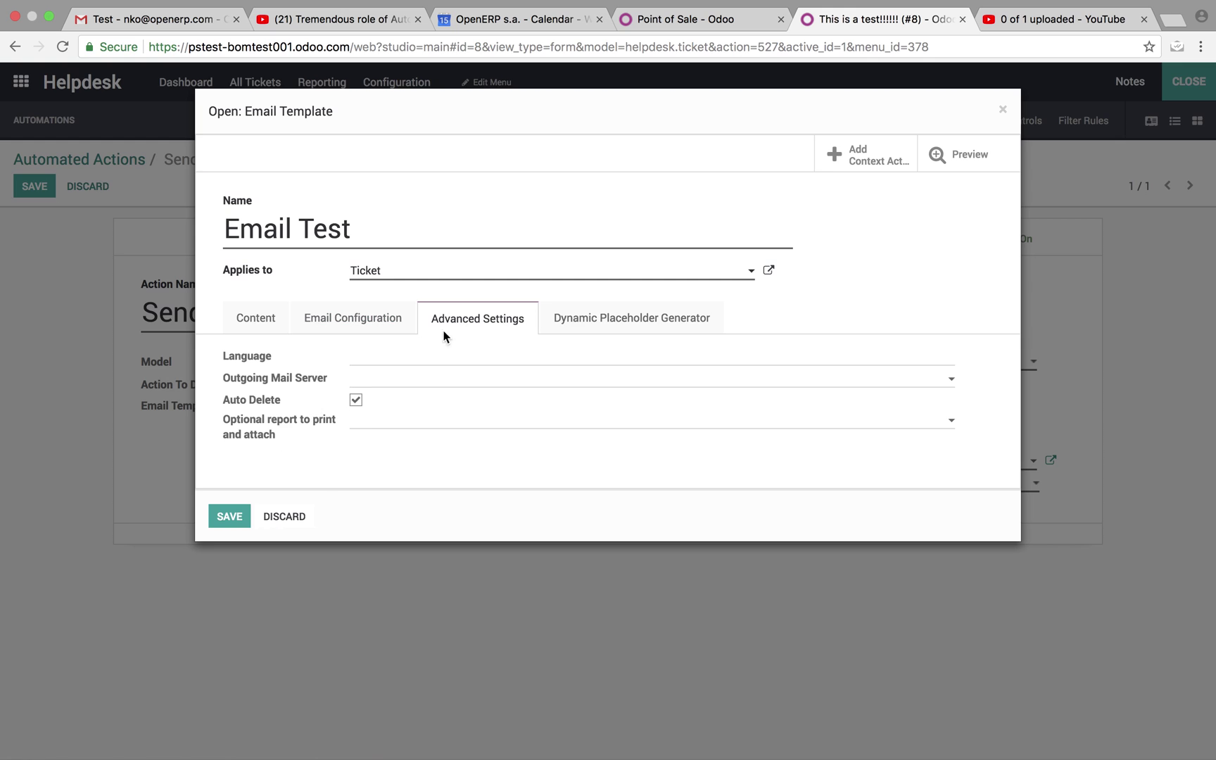
{"action": "left_click", "coordinate": [665, 331]}
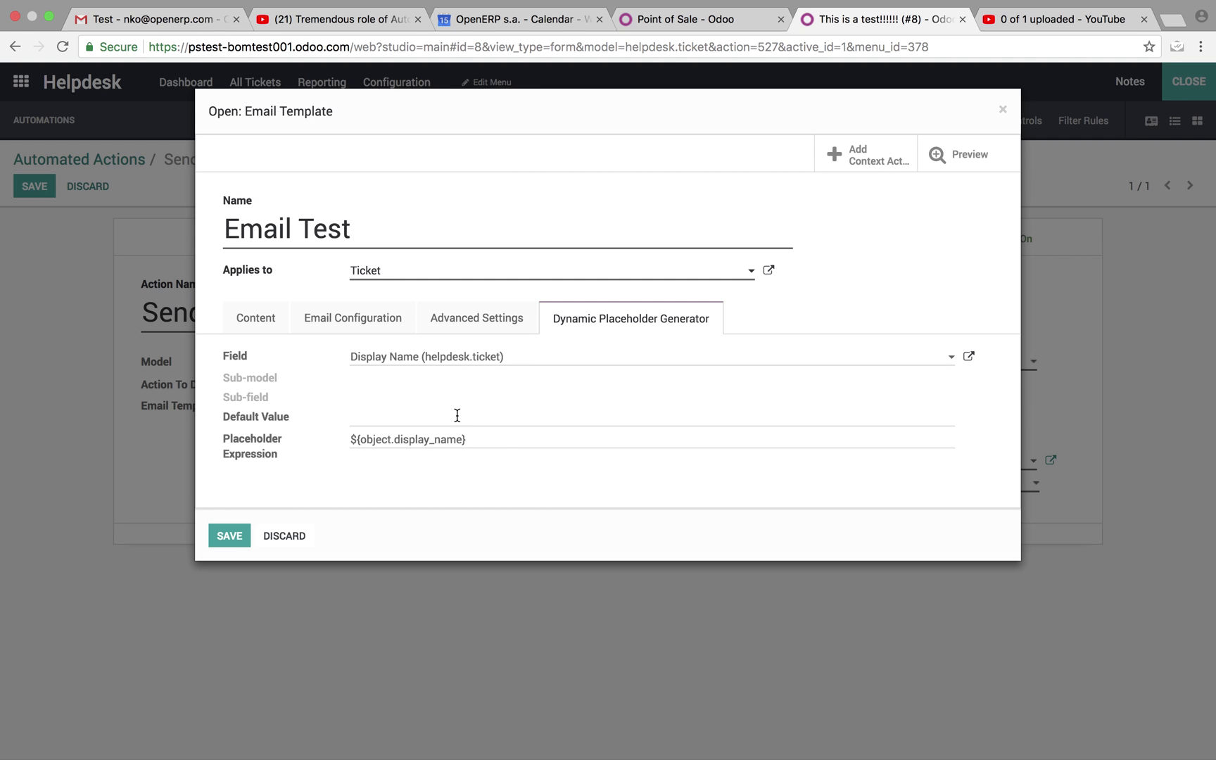
{"action": "left_click_drag", "start_coordinate": [503, 438], "coordinate": [247, 439]}
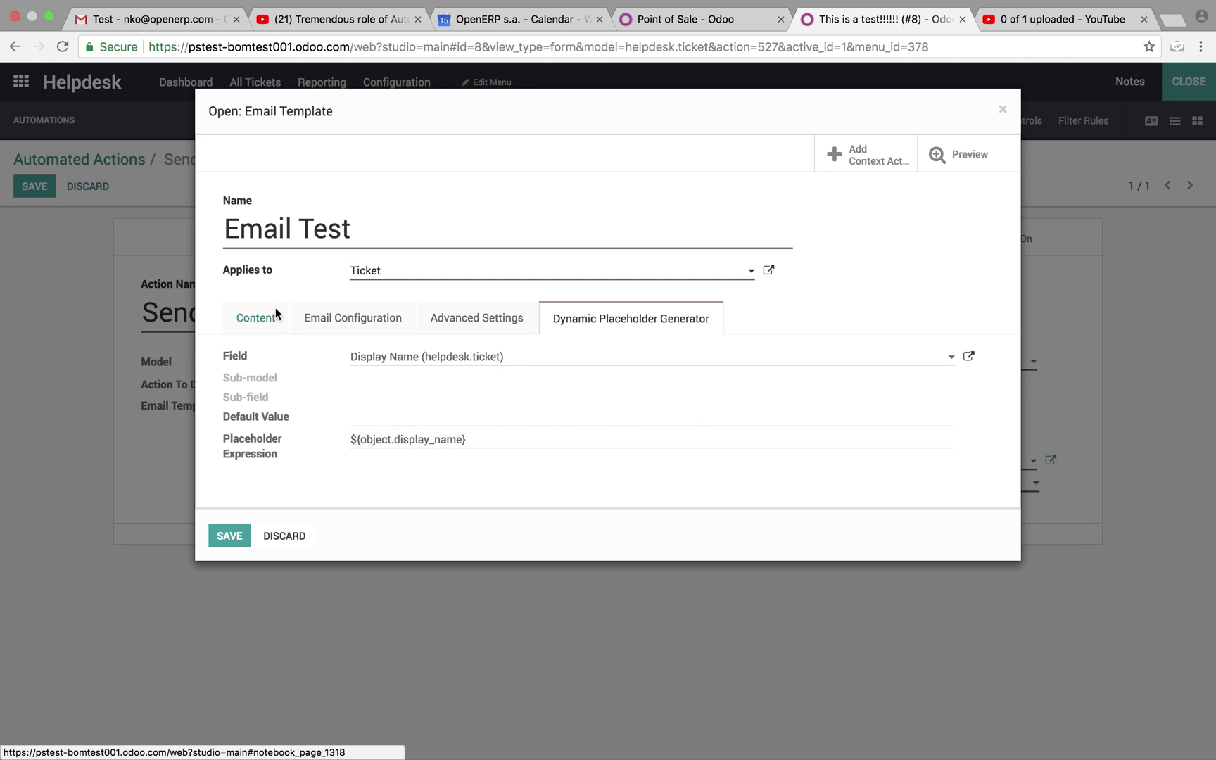
{"action": "left_click", "coordinate": [276, 311]}
{"action": "left_click", "coordinate": [358, 446]}
{"action": "left_click_drag", "start_coordinate": [358, 446], "coordinate": [123, 434]}
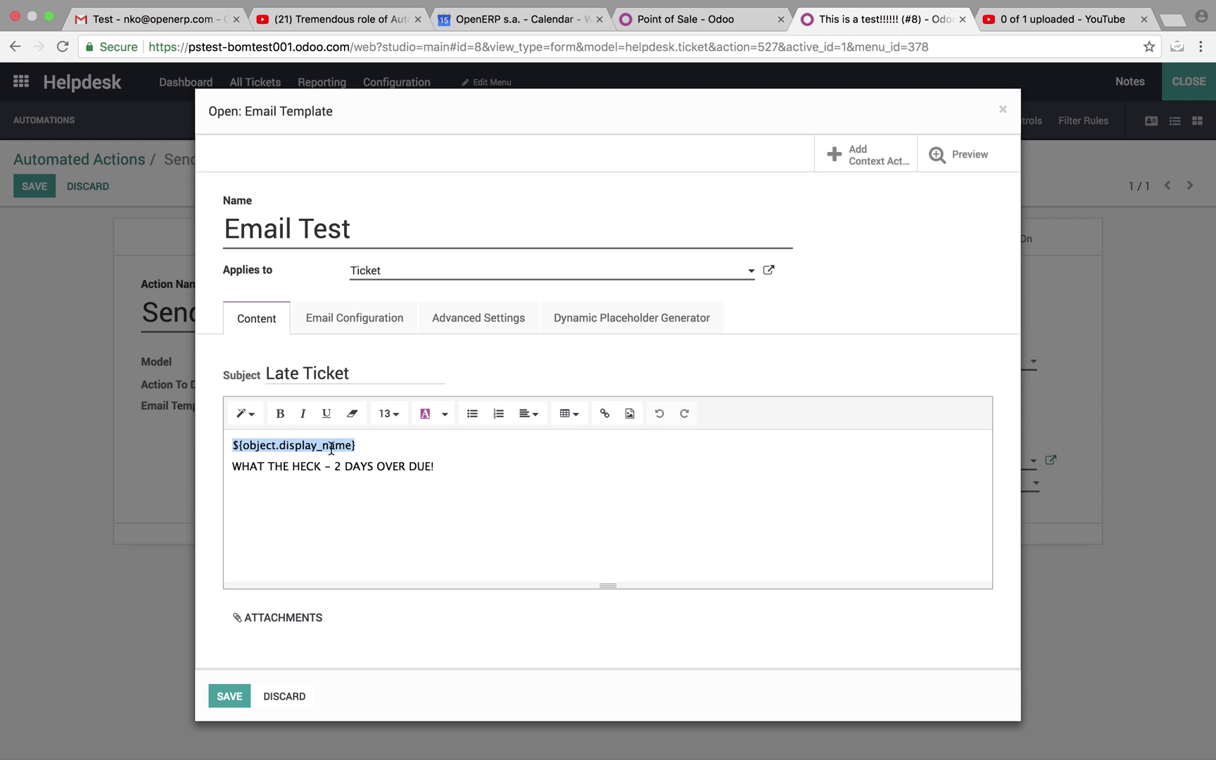
{"action": "left_click", "coordinate": [622, 324]}
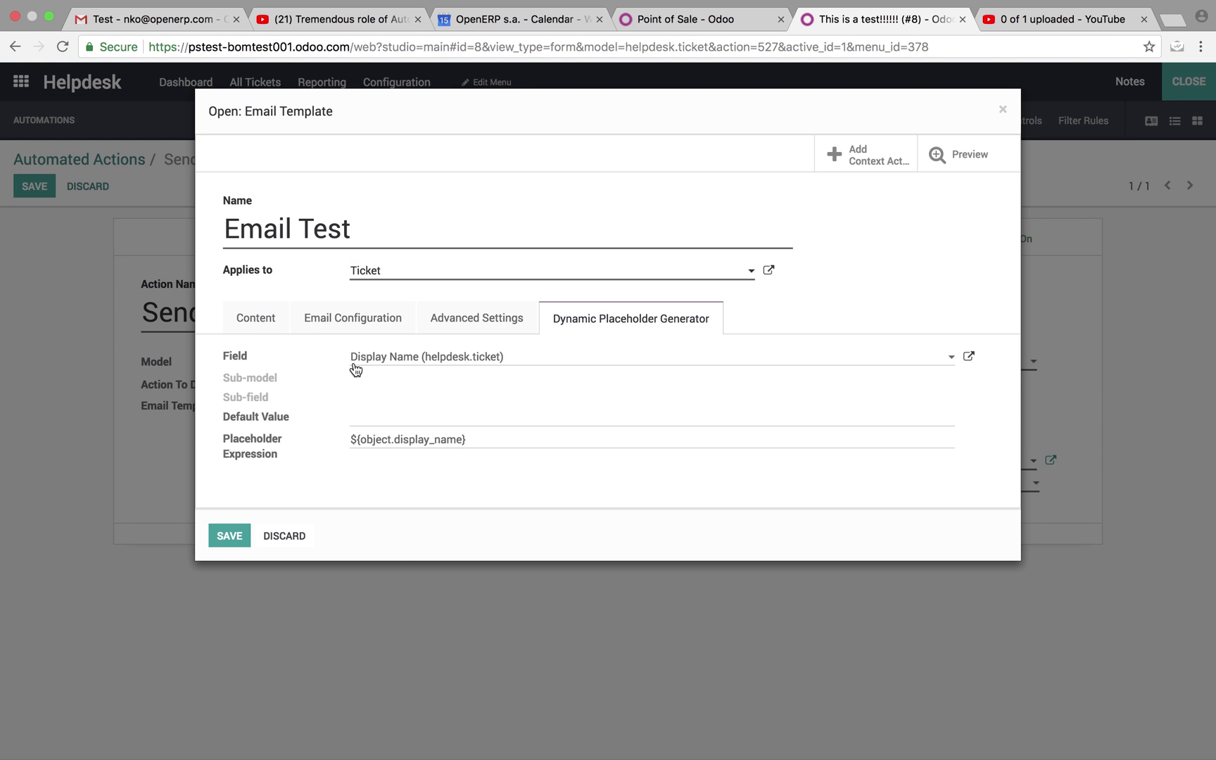
{"action": "left_click", "coordinate": [289, 317]}
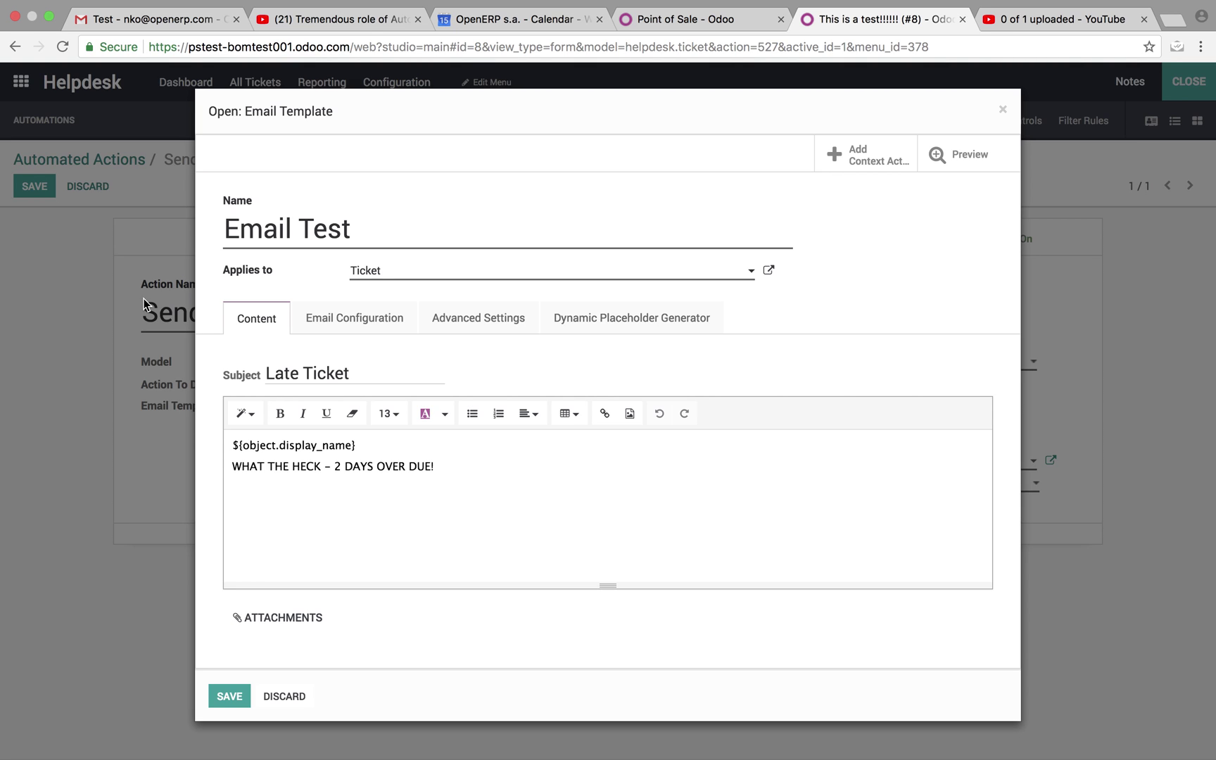
Replace the overdue warning line with 'You can write whatever you would like here!!!' in bold.
{"action": "left_click_drag", "start_coordinate": [444, 467], "coordinate": [230, 461]}
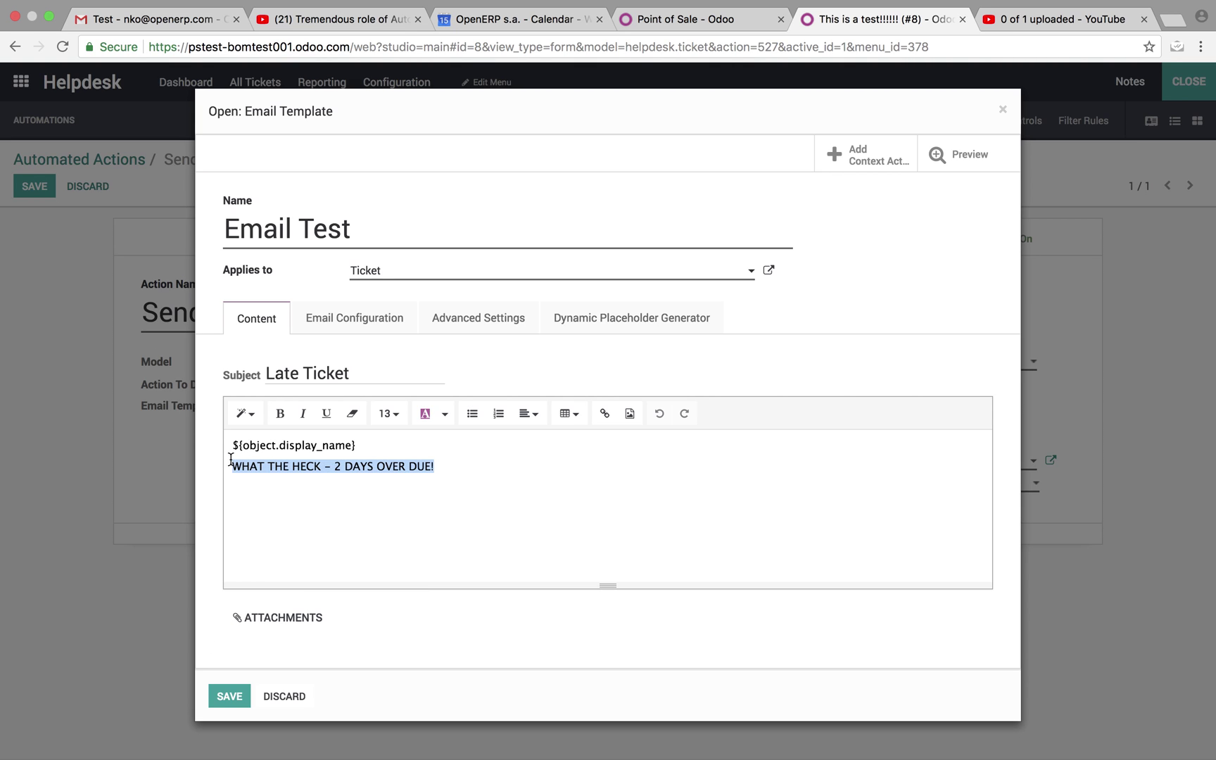
{"action": "type", "text": "You can write "}
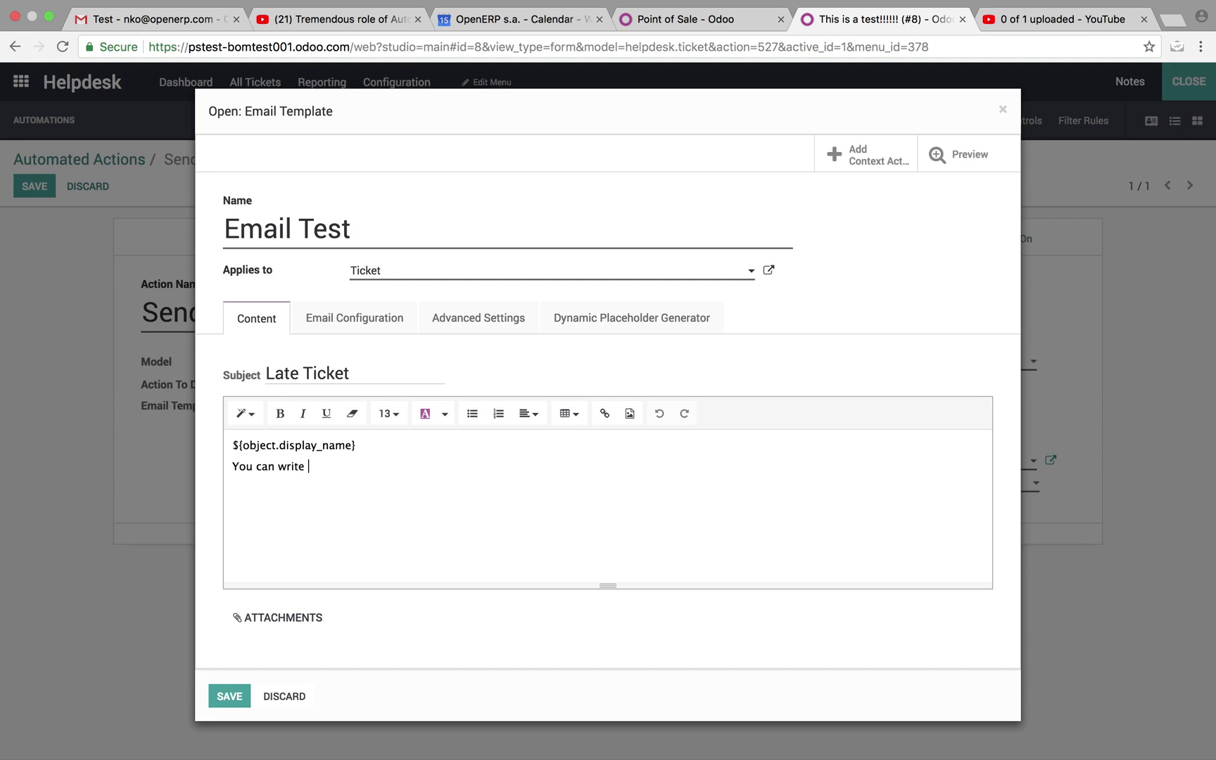
{"action": "type", "text": "whatever you would li"}
{"action": "type", "text": "k e"}
{"action": "type", "text": "here"}
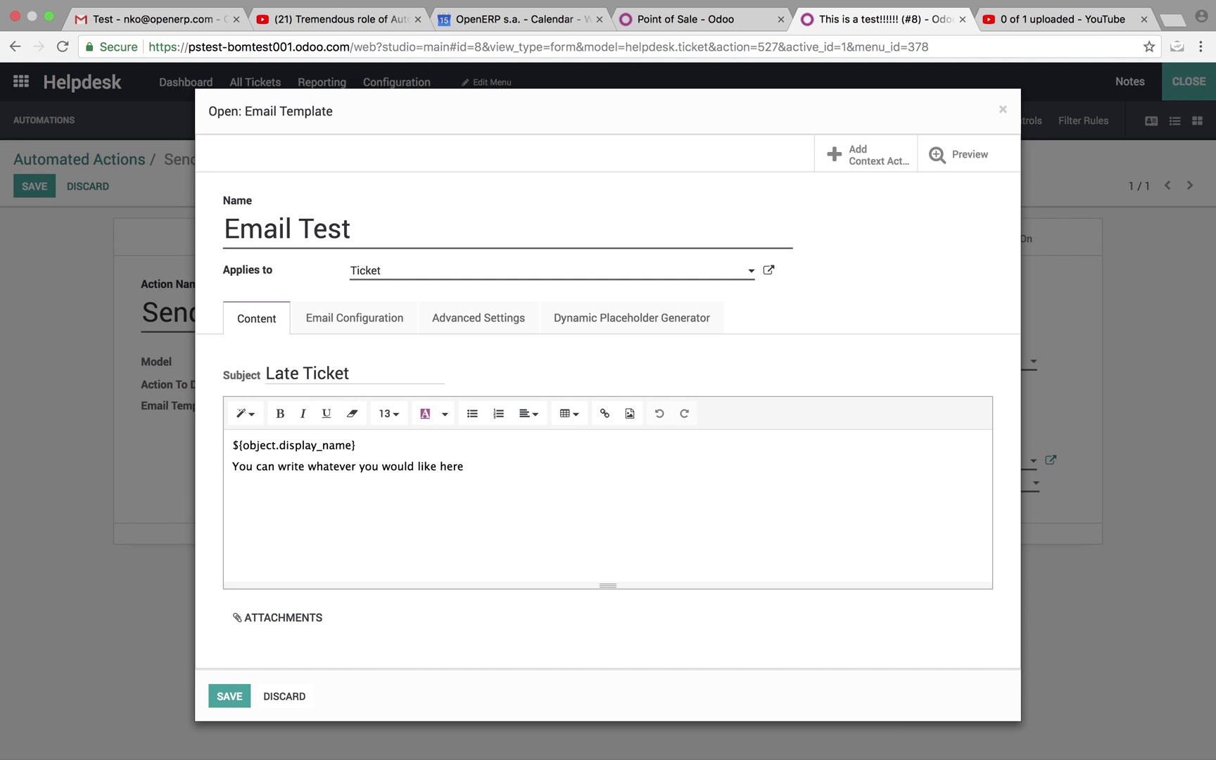
{"action": "type", "text": "1!!!"}
{"action": "left_click_drag", "start_coordinate": [479, 467], "coordinate": [226, 467]}
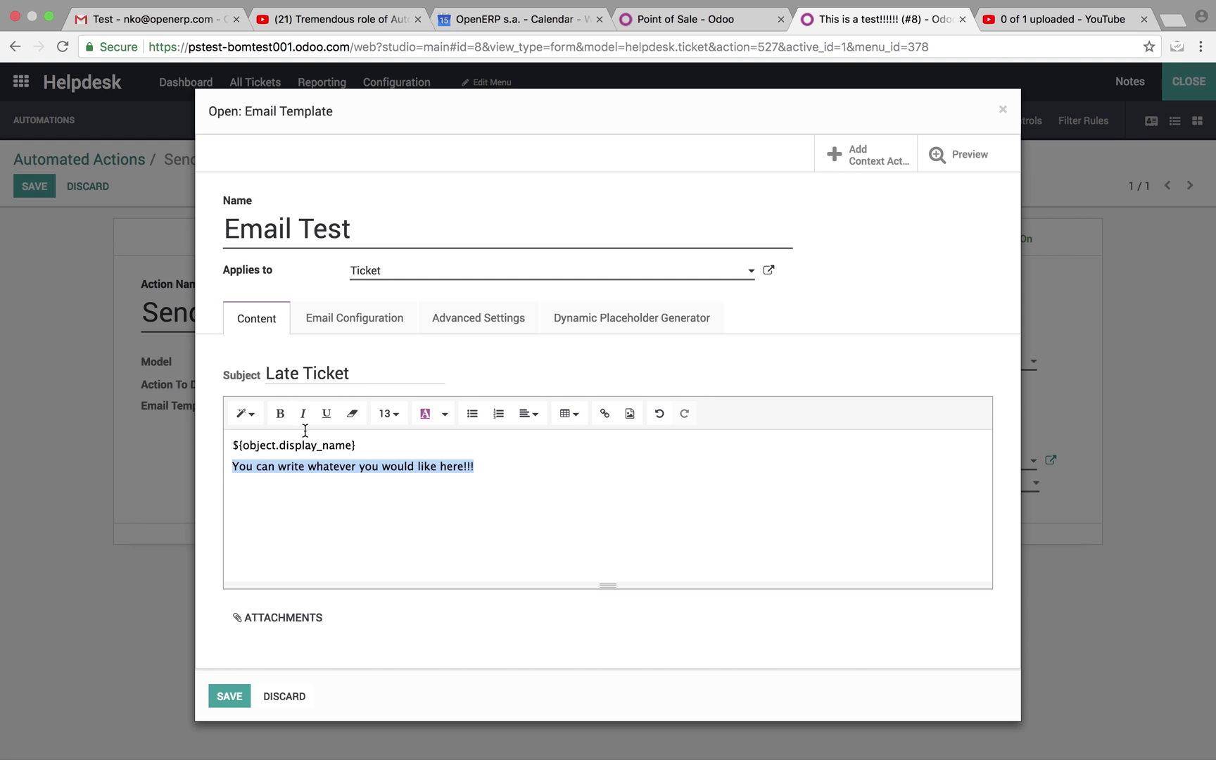
{"action": "left_click", "coordinate": [280, 414]}
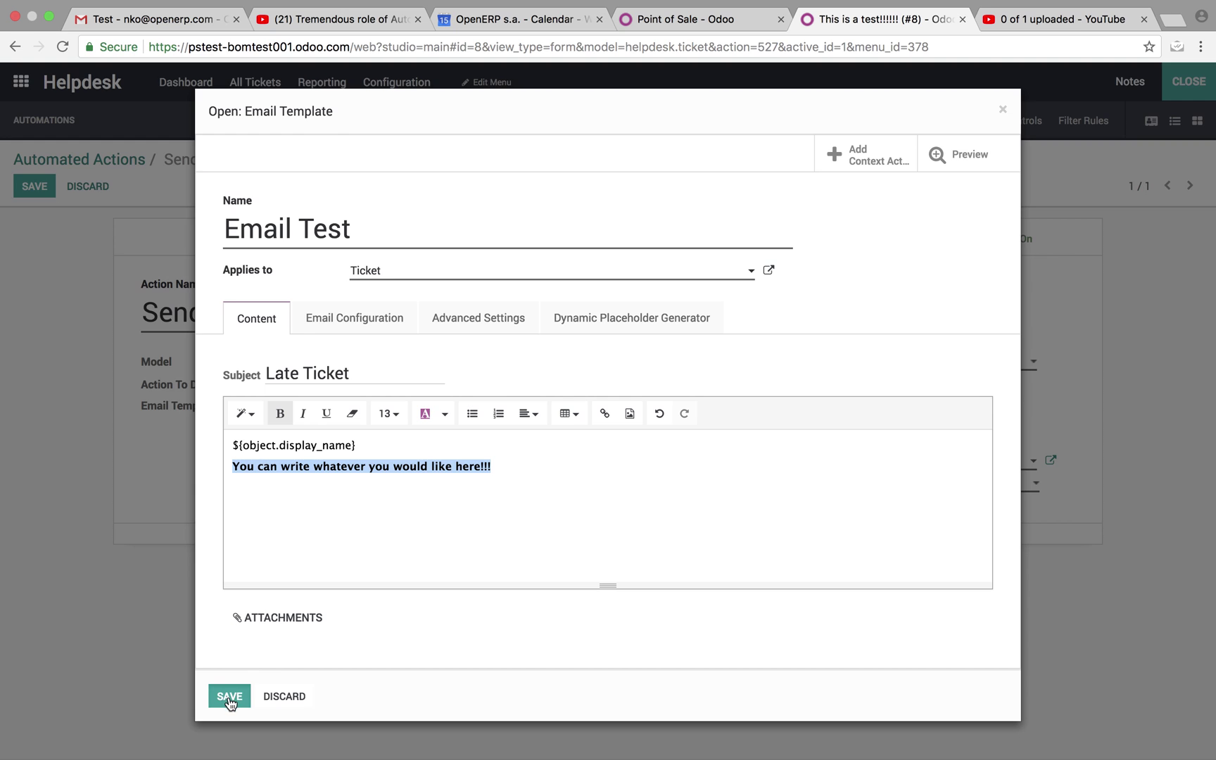
Save the template, then set the trigger to Based on Timed Condition, Created on, 1 Minutes delay.
{"action": "left_click", "coordinate": [229, 697]}
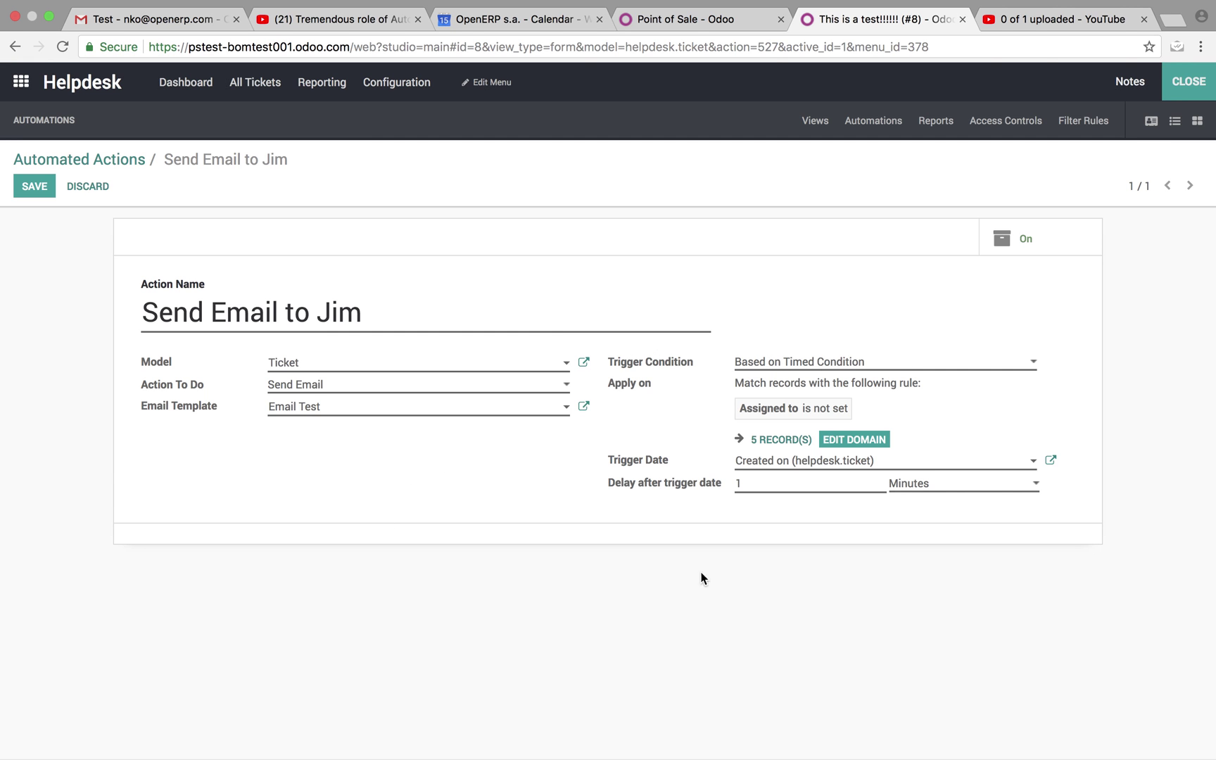
{"action": "left_click", "coordinate": [766, 367]}
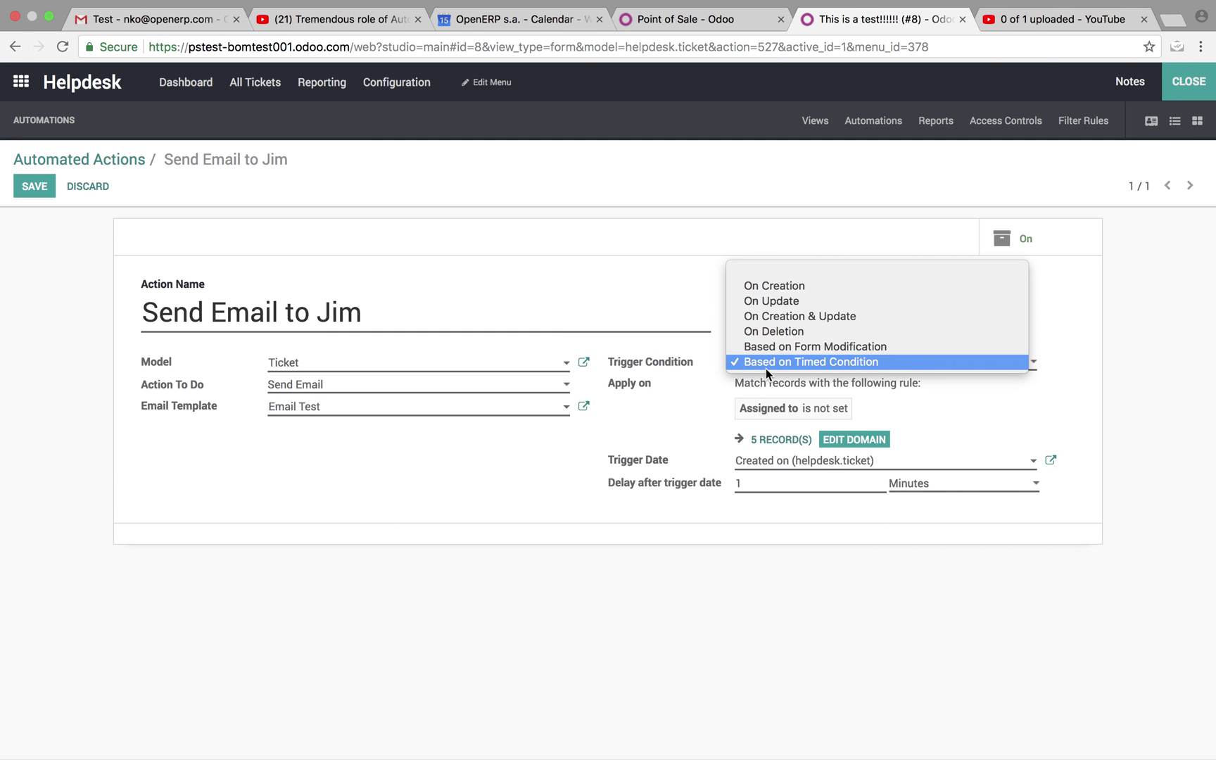
{"action": "left_click", "coordinate": [806, 363]}
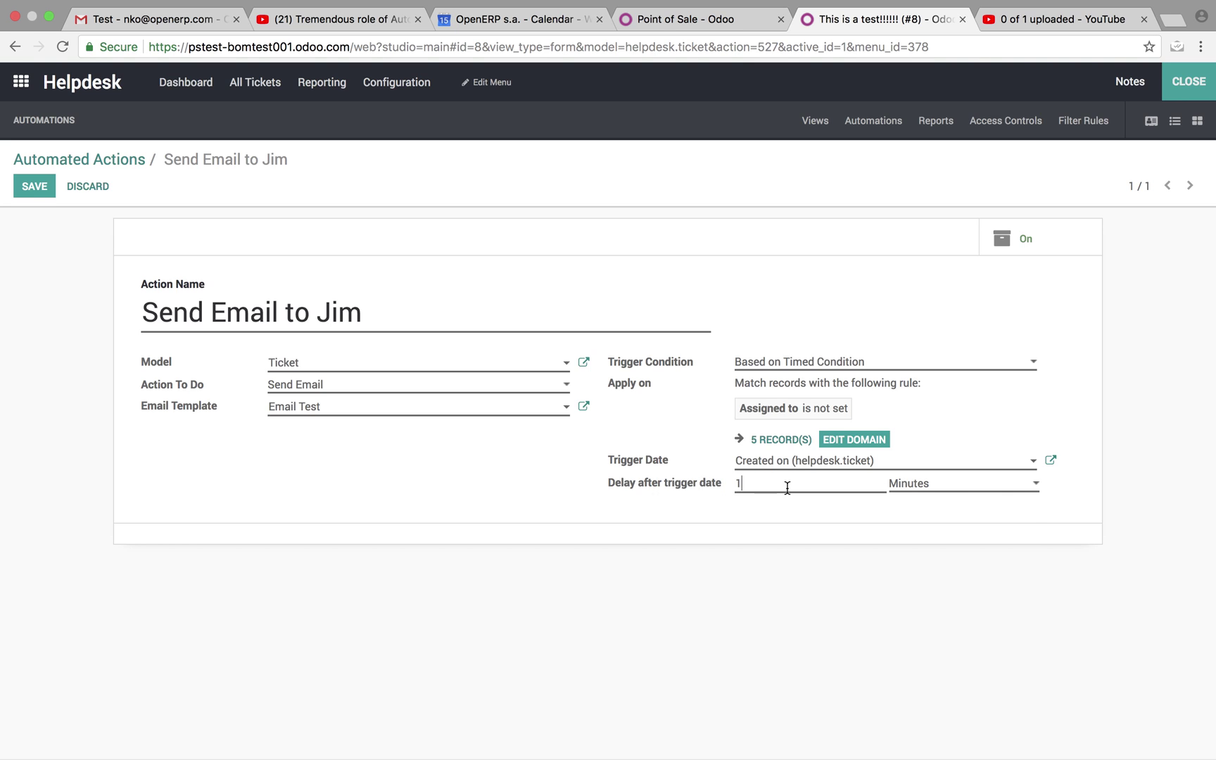
{"action": "left_click", "coordinate": [930, 488]}
{"action": "left_click", "coordinate": [929, 484]}
Save the automated action and exit Studio, confirming the warning.
{"action": "left_click", "coordinate": [35, 187]}
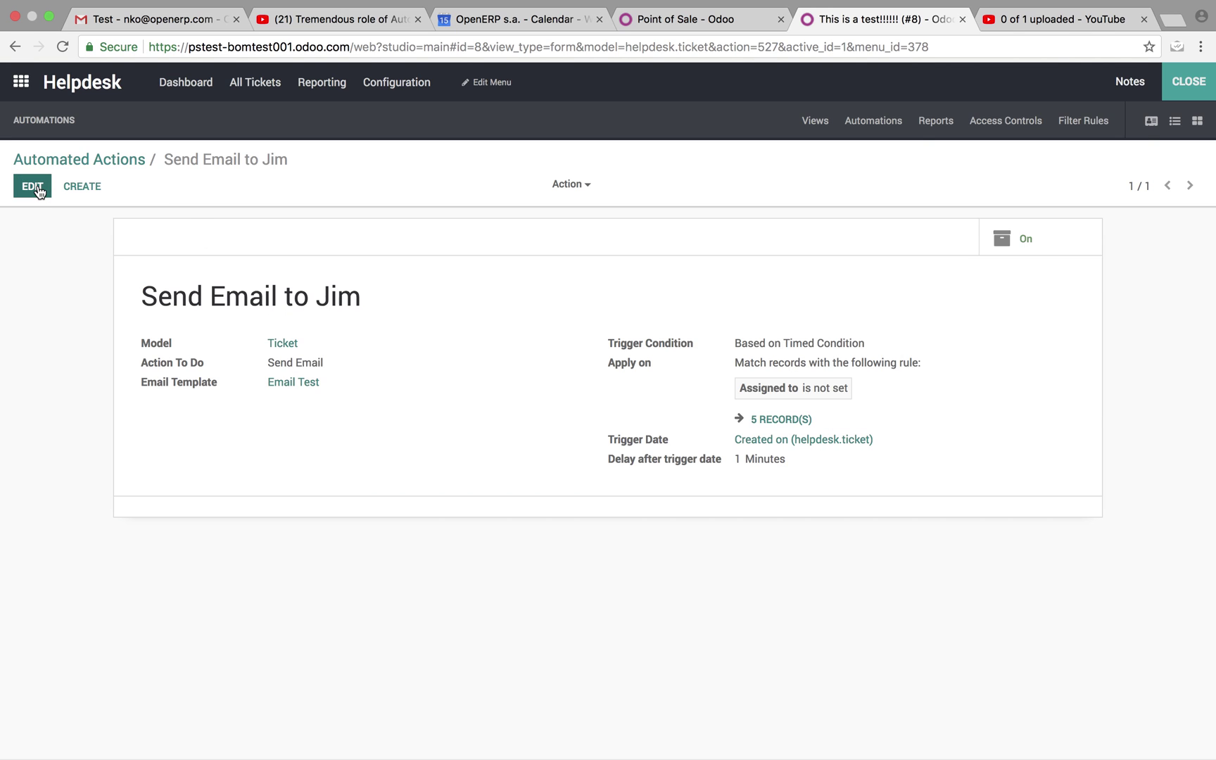
{"action": "left_click", "coordinate": [1189, 82]}
{"action": "left_click", "coordinate": [363, 203]}
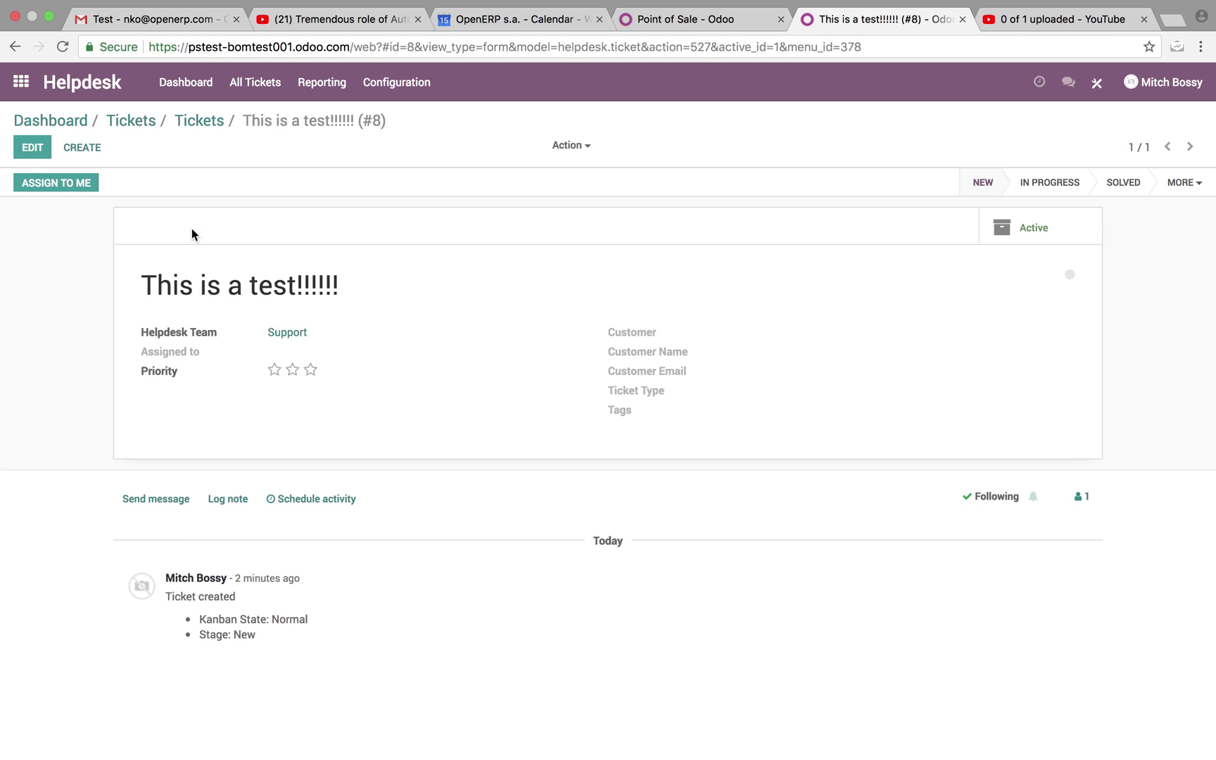
Check the Helpdesk configuration and the Gmail inbox, then open Odoo's Settings app.
{"action": "left_click", "coordinate": [376, 102]}
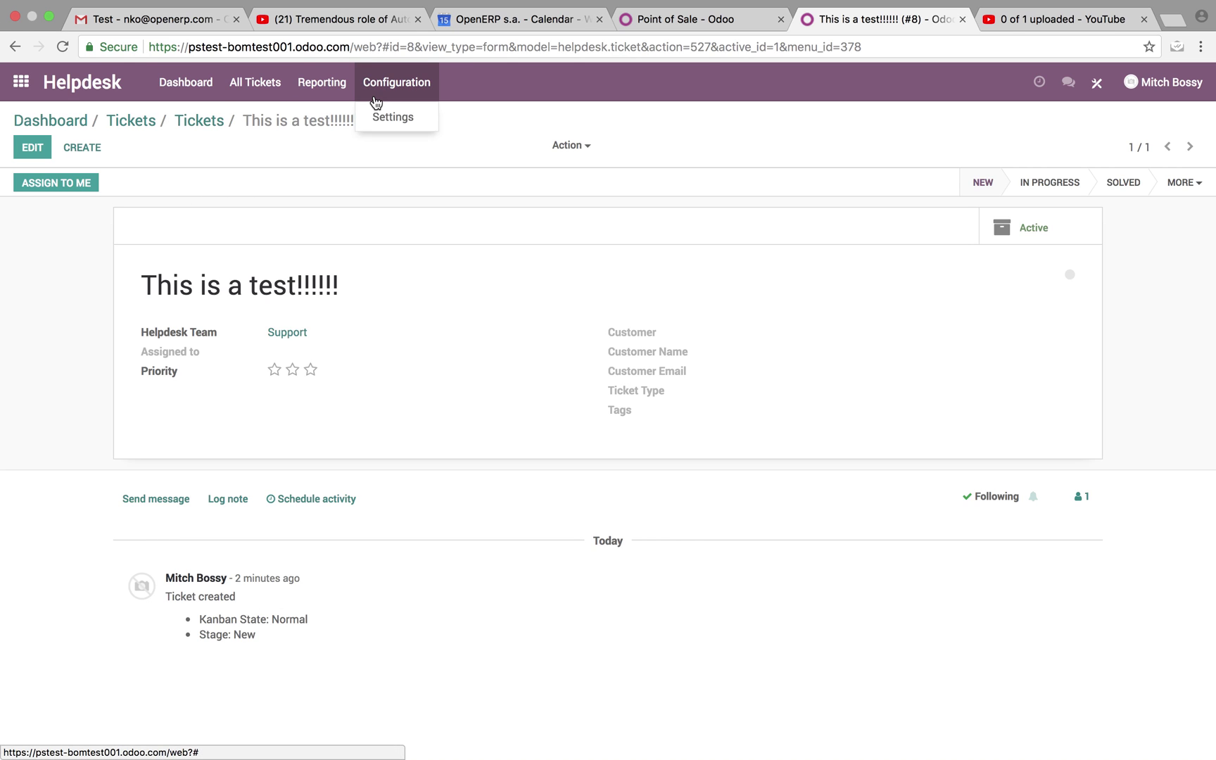
{"action": "left_click", "coordinate": [104, 90]}
{"action": "left_click", "coordinate": [157, 21]}
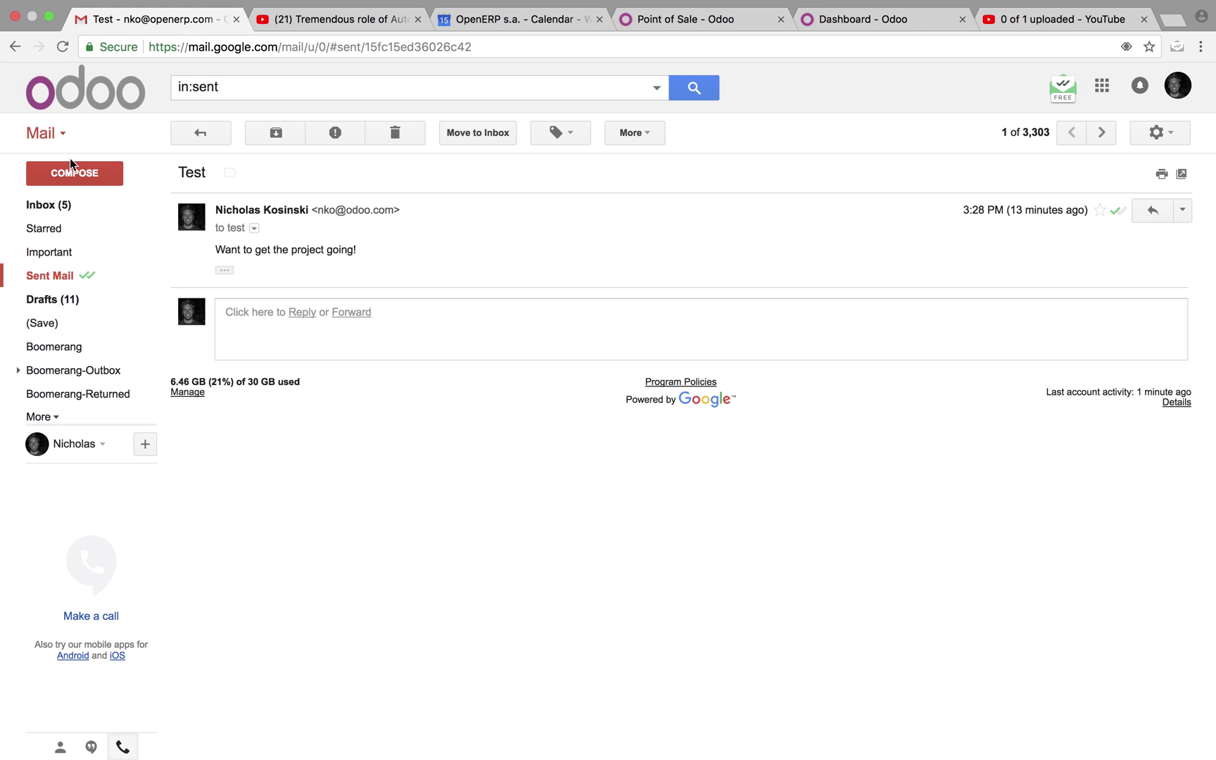
{"action": "left_click", "coordinate": [65, 204]}
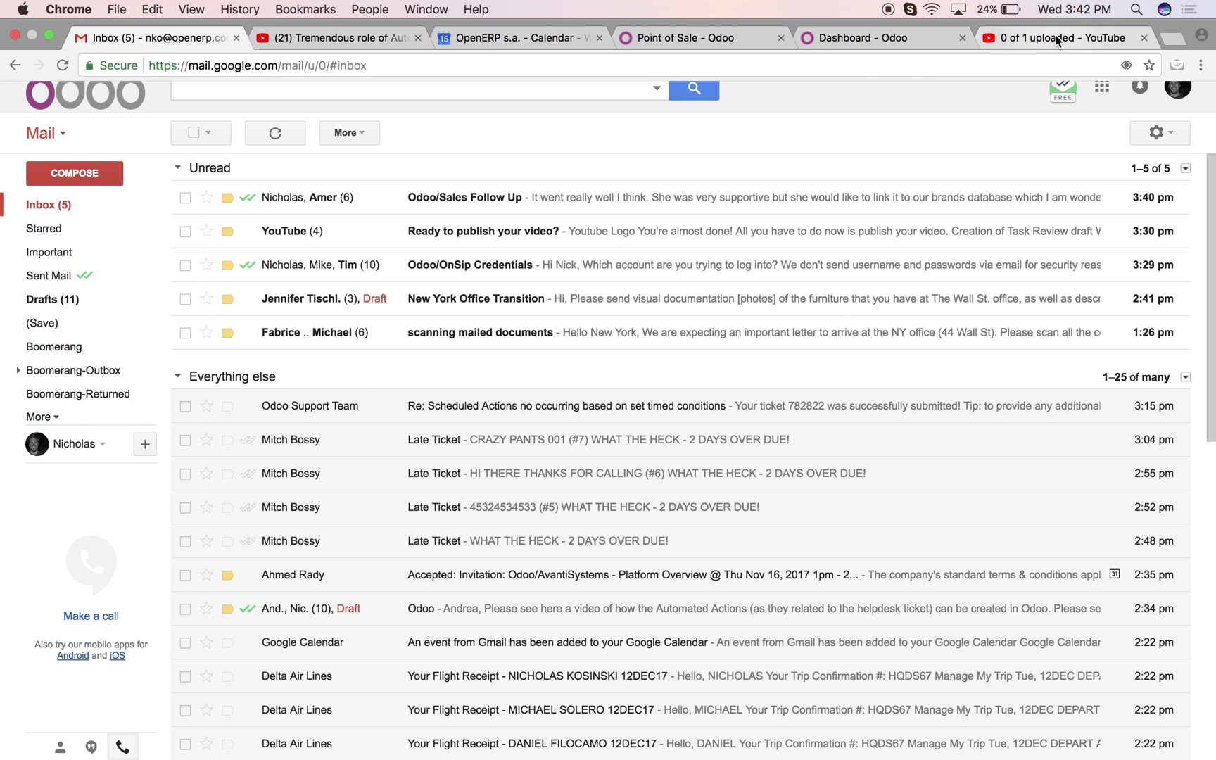
{"action": "left_click", "coordinate": [851, 38]}
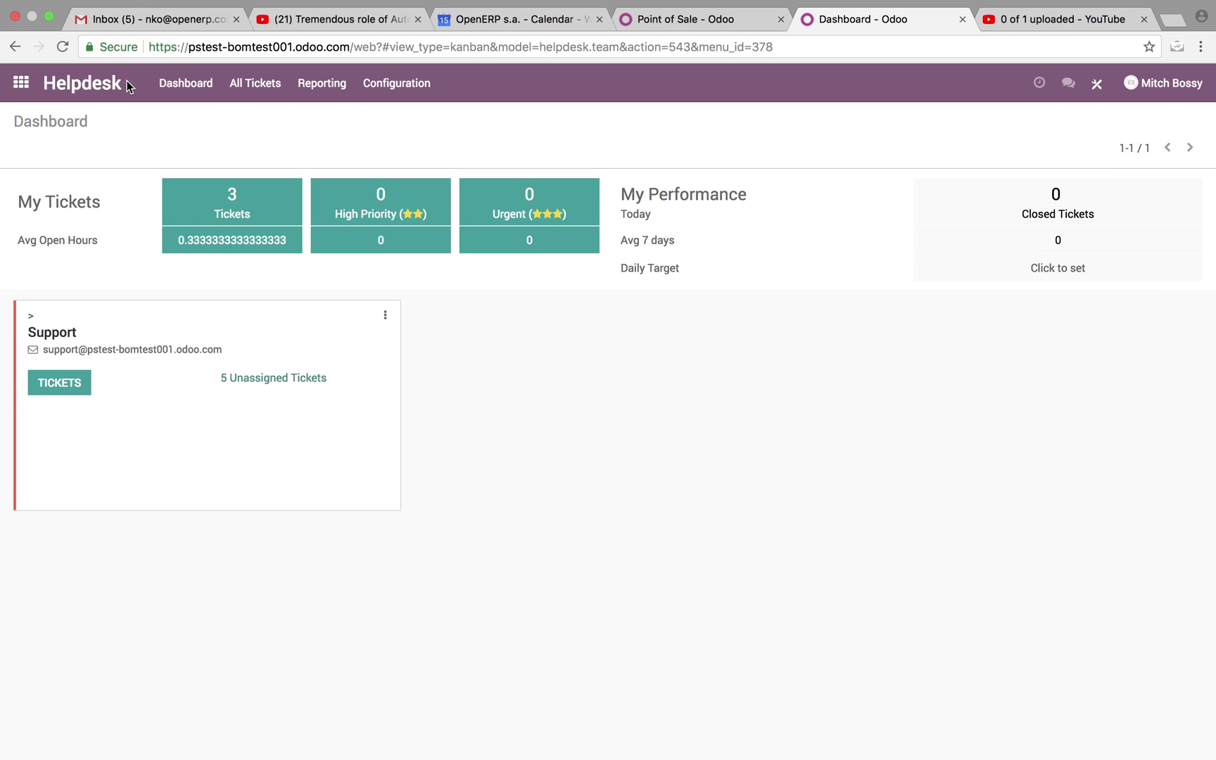
{"action": "left_click", "coordinate": [21, 81]}
{"action": "left_click", "coordinate": [762, 508]}
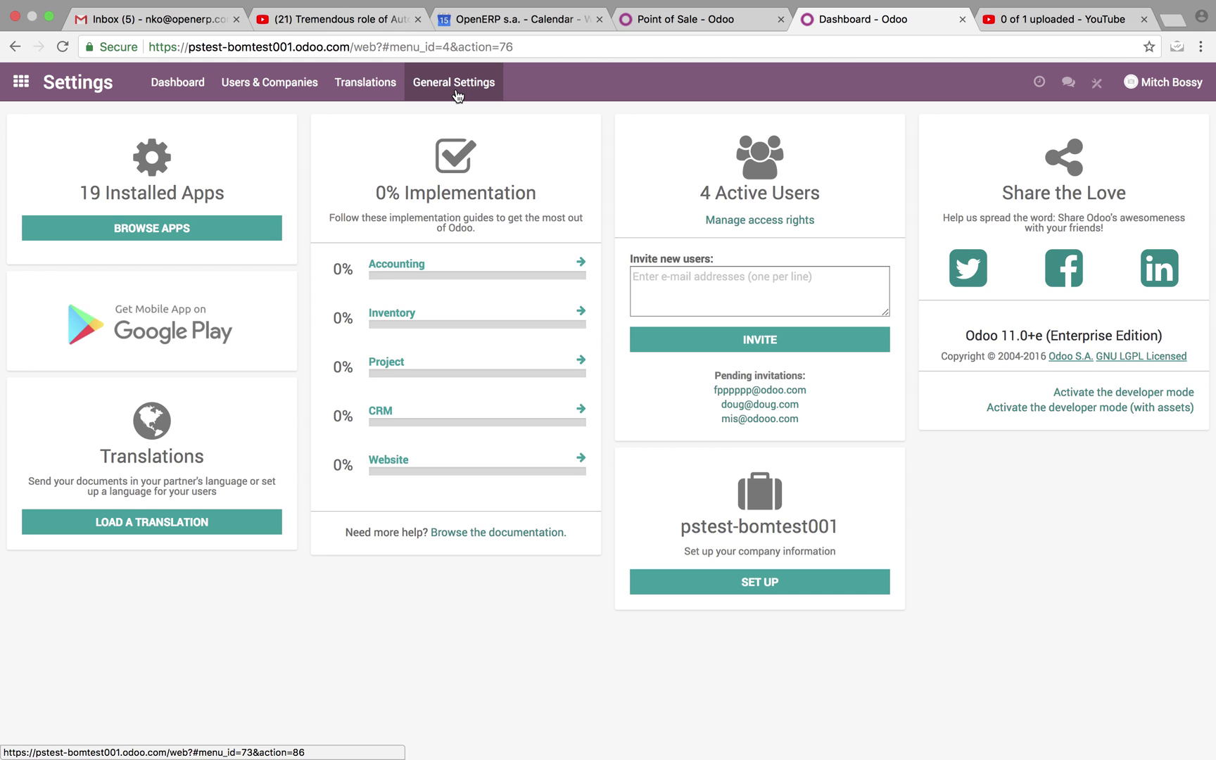
Open General Settings and reload it with 'debug' inserted after 'web?' in the URL.
{"action": "left_click", "coordinate": [450, 92]}
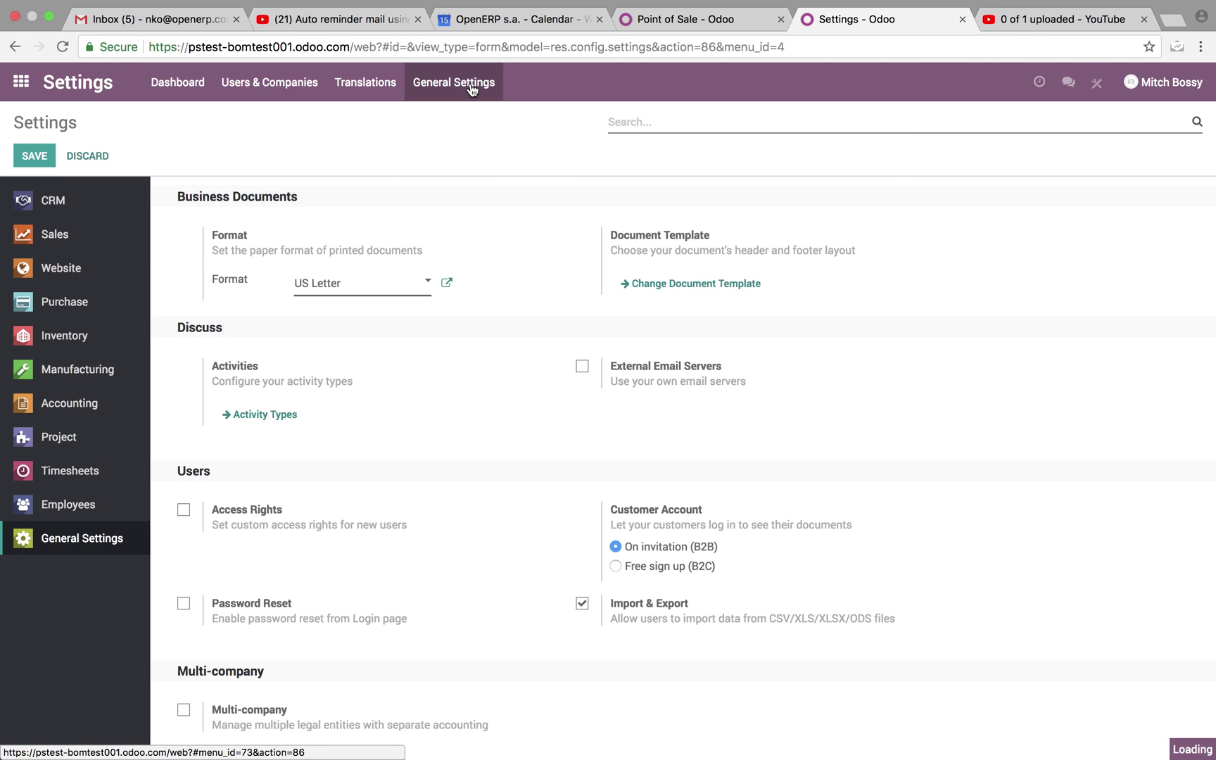
{"action": "left_click", "coordinate": [403, 47]}
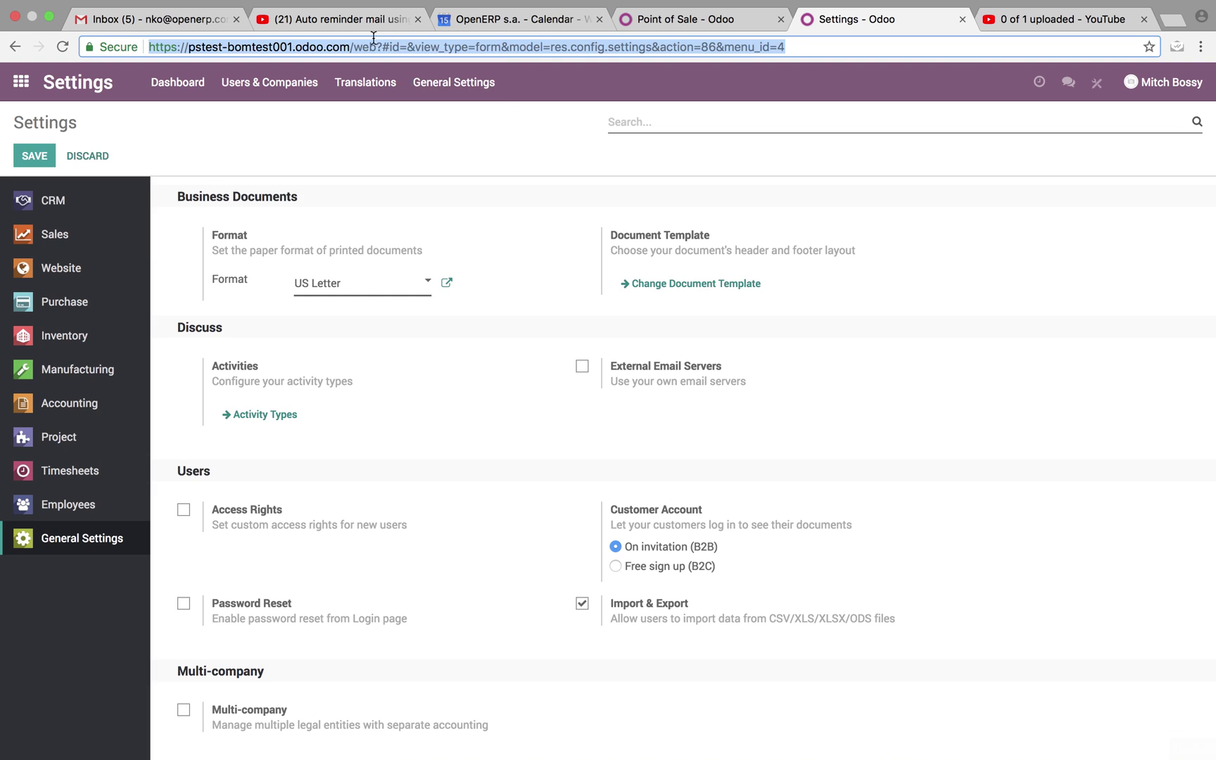
{"action": "left_click", "coordinate": [382, 46]}
{"action": "type", "text": "debug"}
{"action": "key", "text": "Return"}
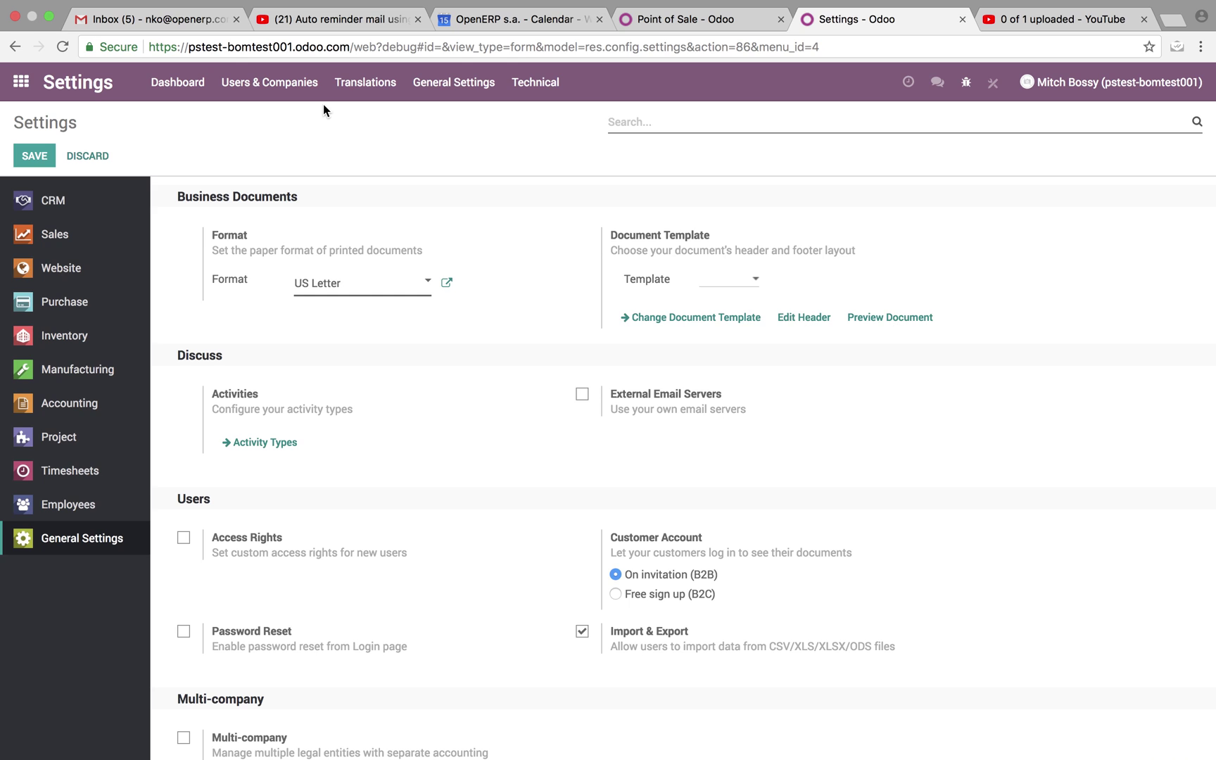
Under Technical, go to Scheduled Actions and open 'Base Action Rule: check and execute'.
{"action": "left_click", "coordinate": [515, 87]}
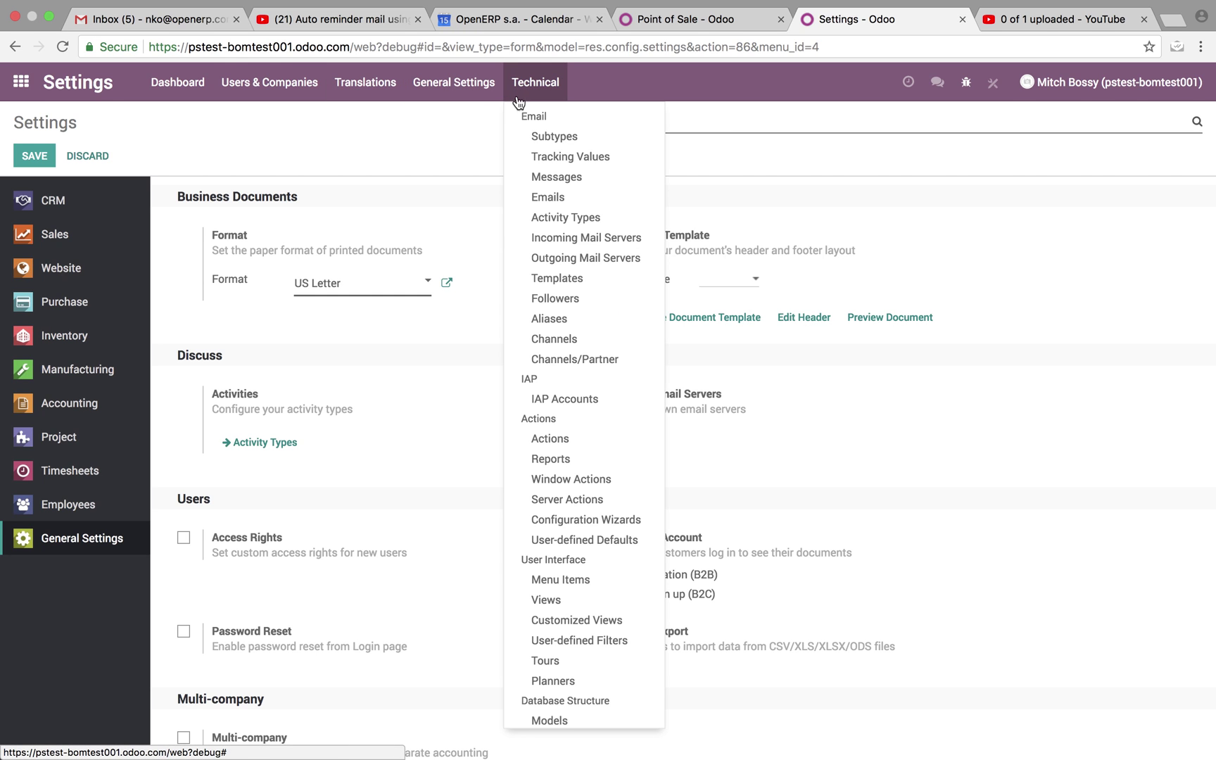
{"action": "scroll", "coordinate": [566, 577], "scroll_direction": "down", "scroll_amount": 6}
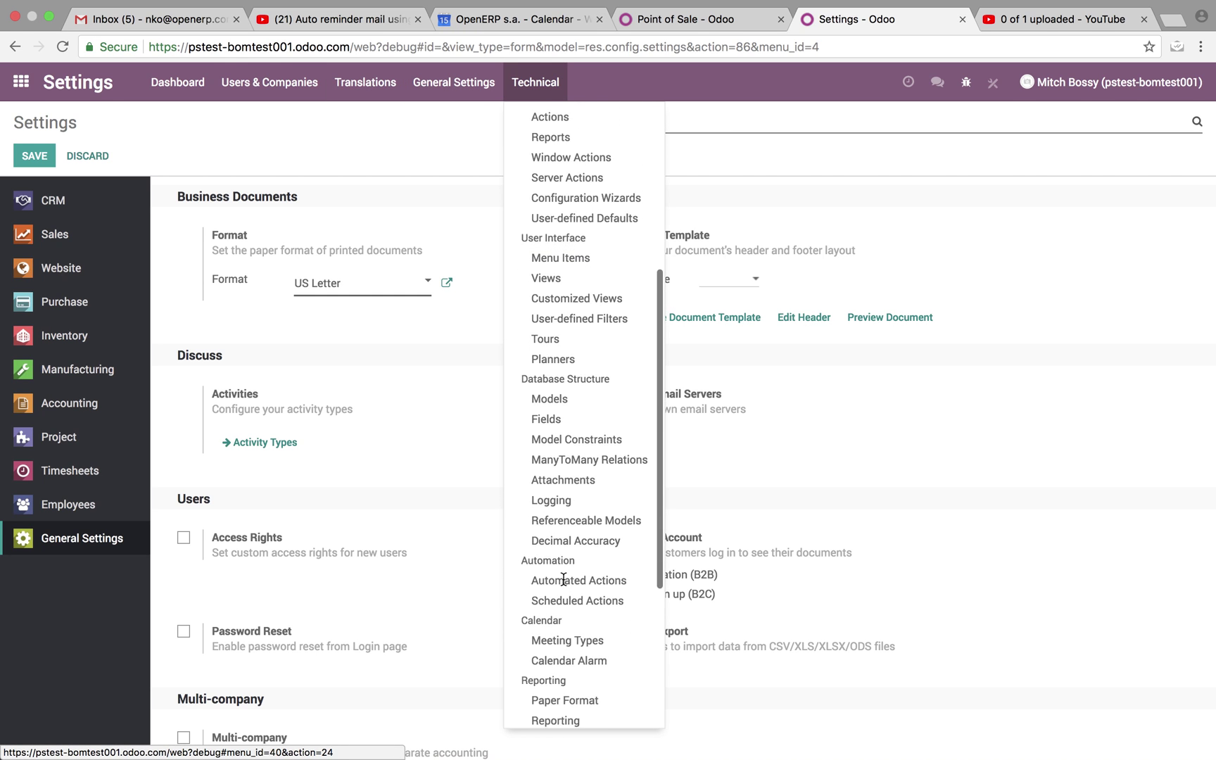
{"action": "scroll", "coordinate": [563, 587], "scroll_direction": "down", "scroll_amount": 3}
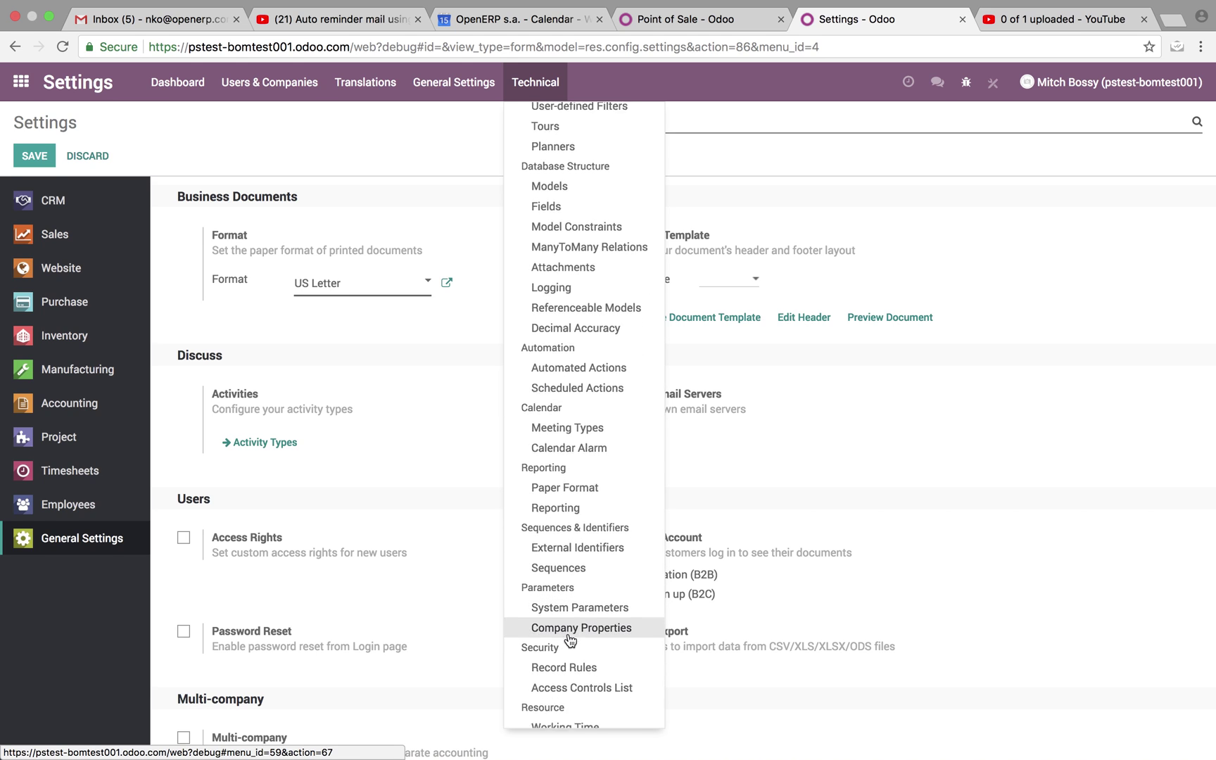
{"action": "scroll", "coordinate": [570, 637], "scroll_direction": "up", "scroll_amount": 1}
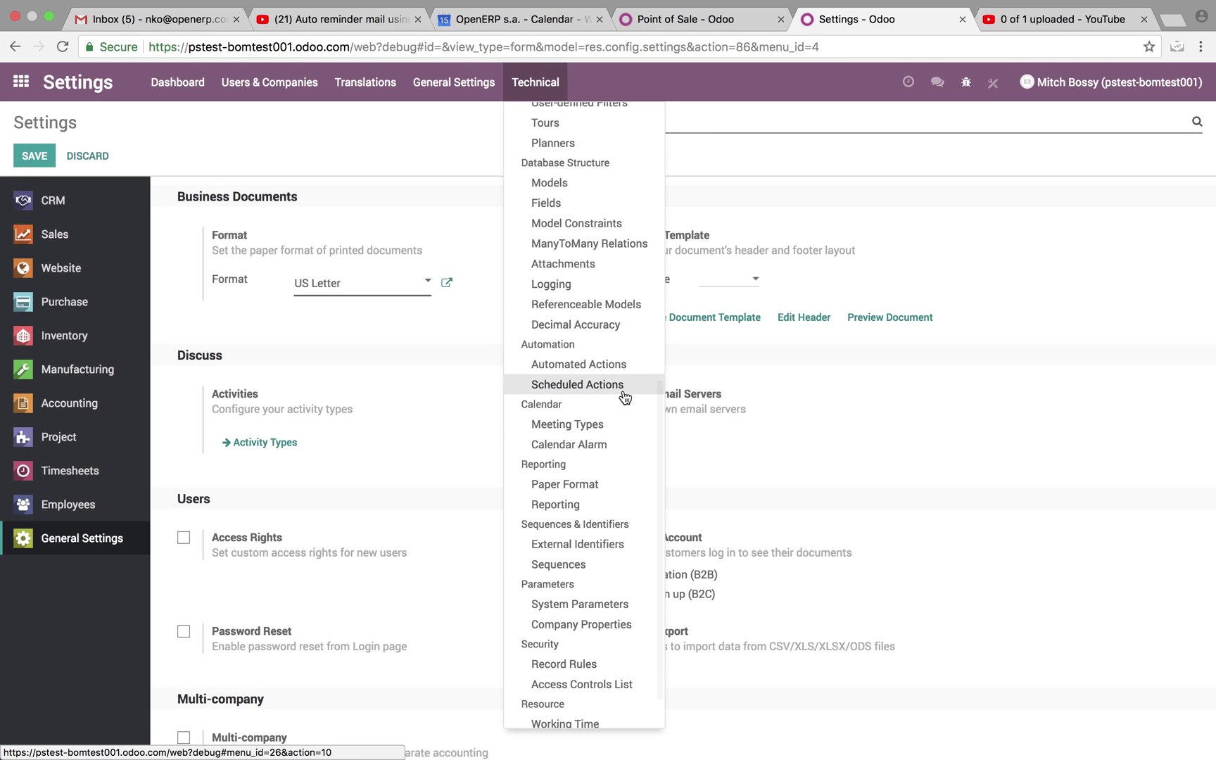
{"action": "left_click", "coordinate": [622, 386]}
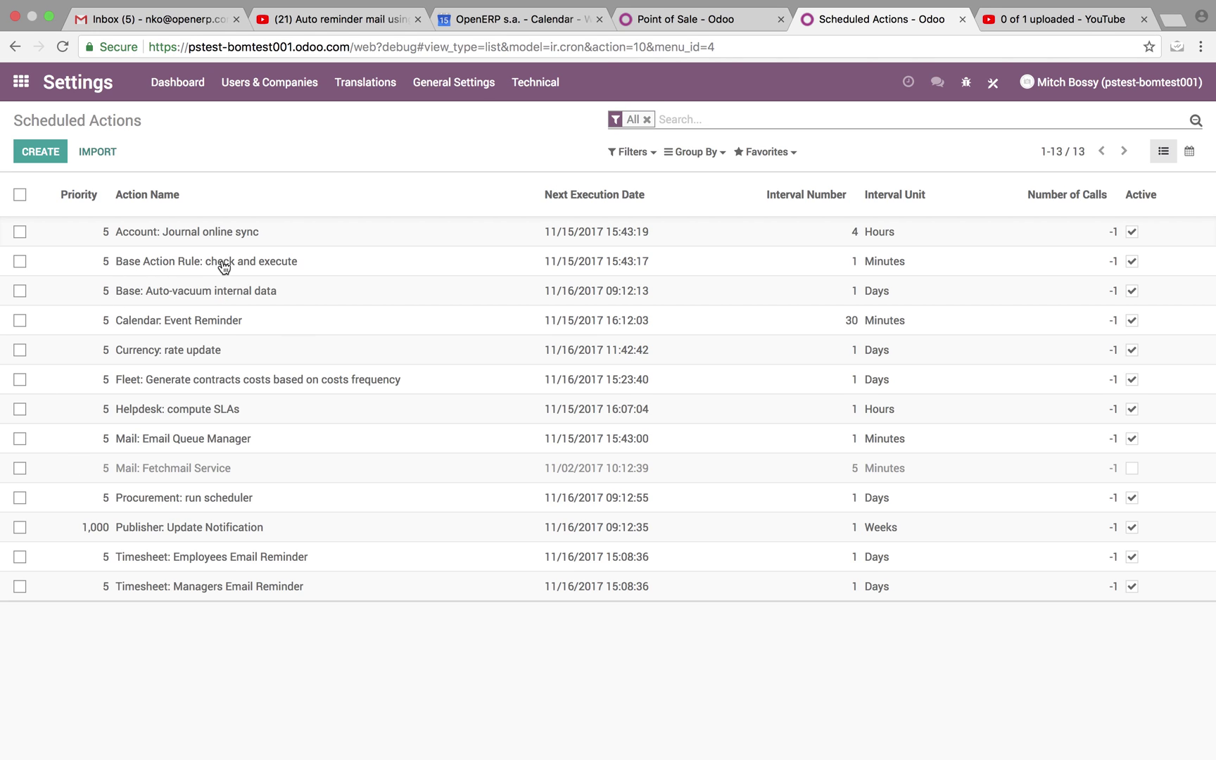
{"action": "left_click", "coordinate": [746, 270]}
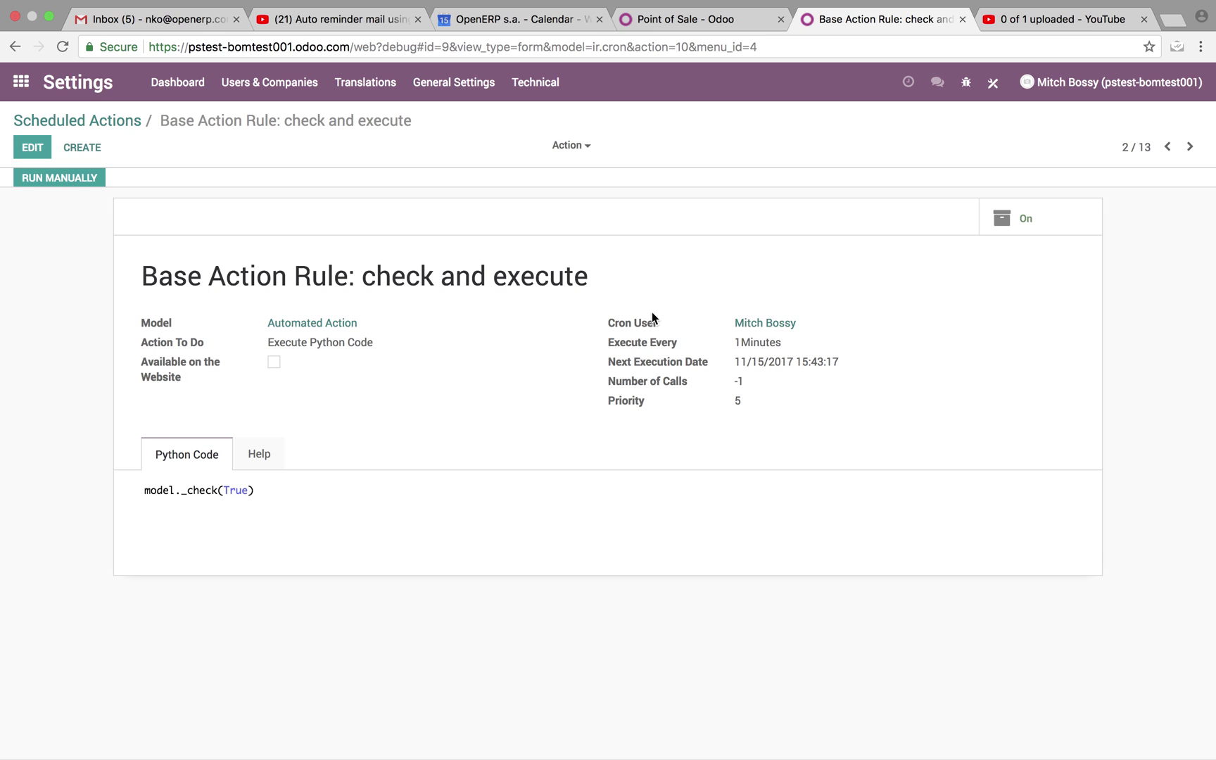
Manually run 'Base Action Rule: check and execute' and 'Mail: Email Queue Manager', returning to the list.
{"action": "left_click", "coordinate": [76, 182]}
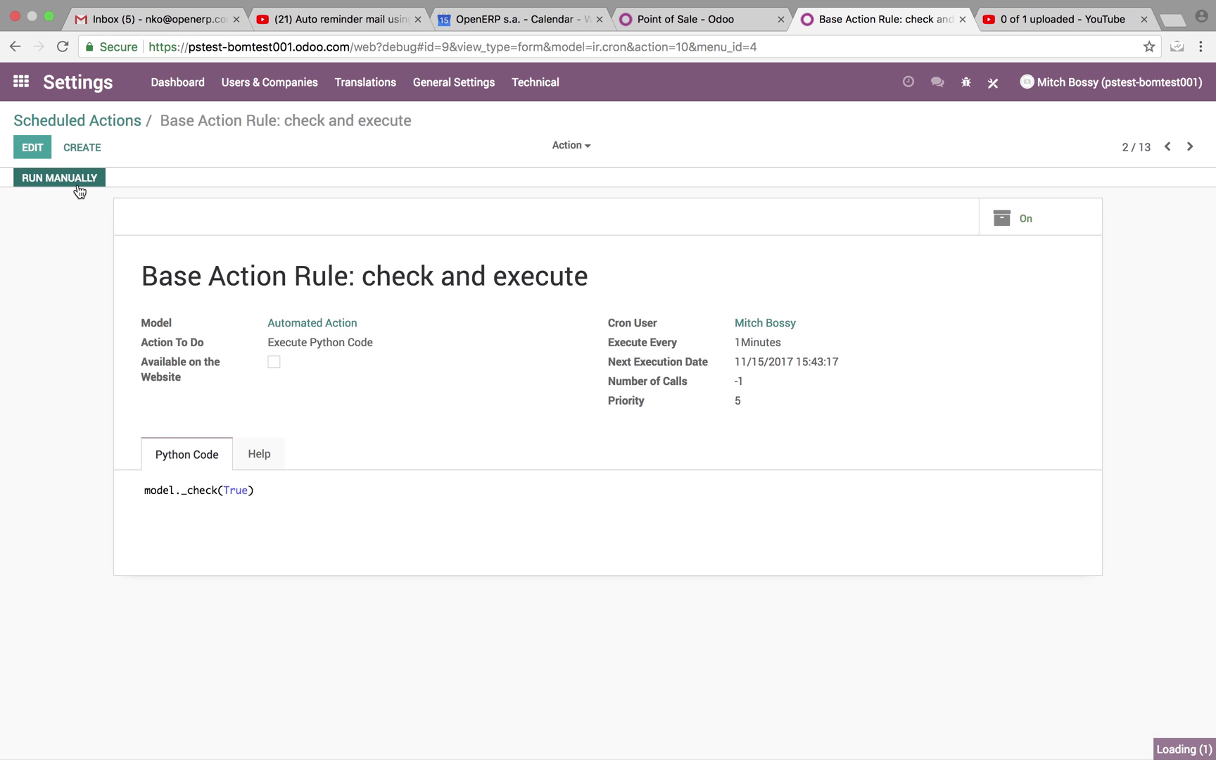
{"action": "left_click", "coordinate": [132, 122]}
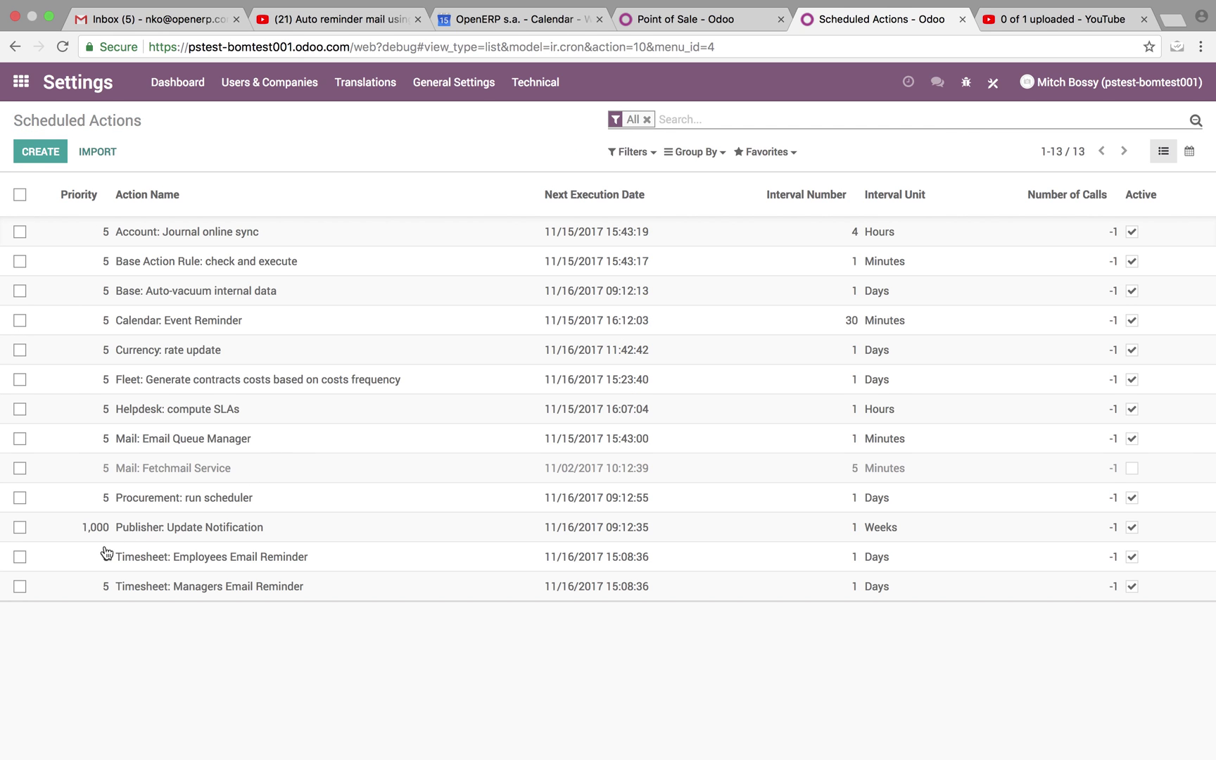
{"action": "left_click", "coordinate": [204, 448]}
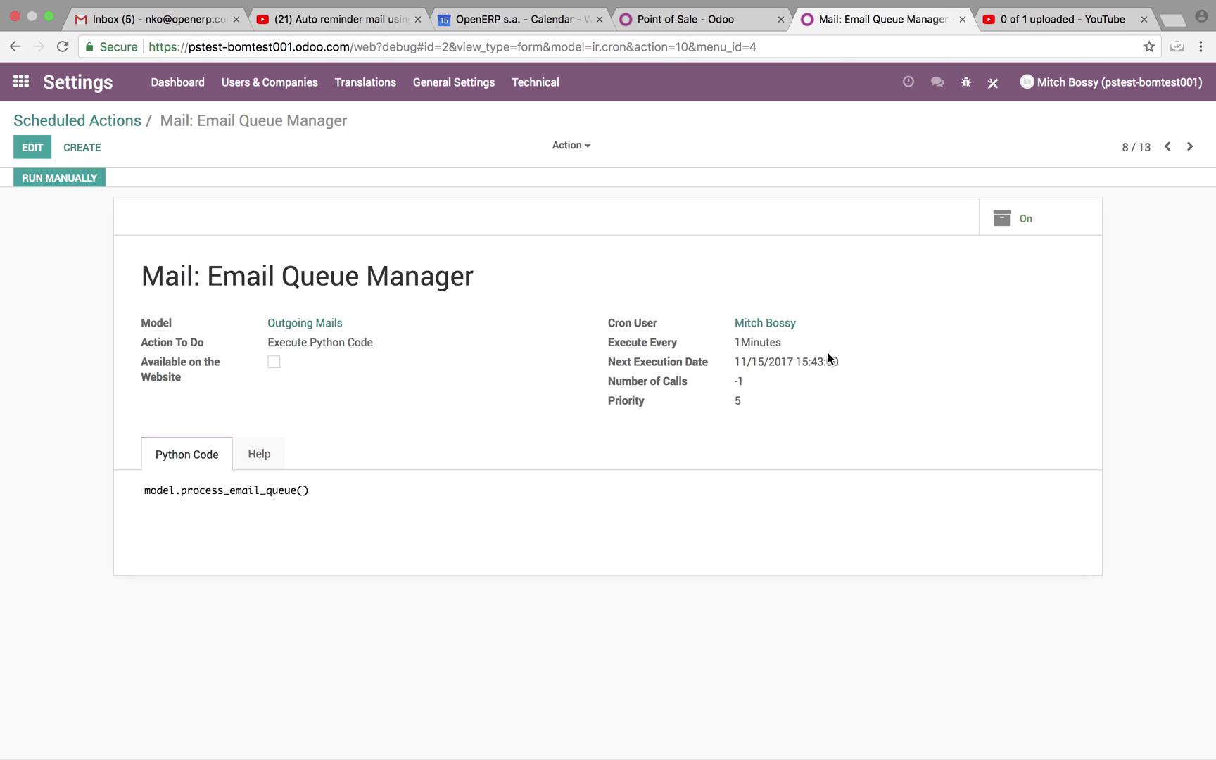
{"action": "left_click", "coordinate": [64, 176]}
{"action": "left_click", "coordinate": [124, 121]}
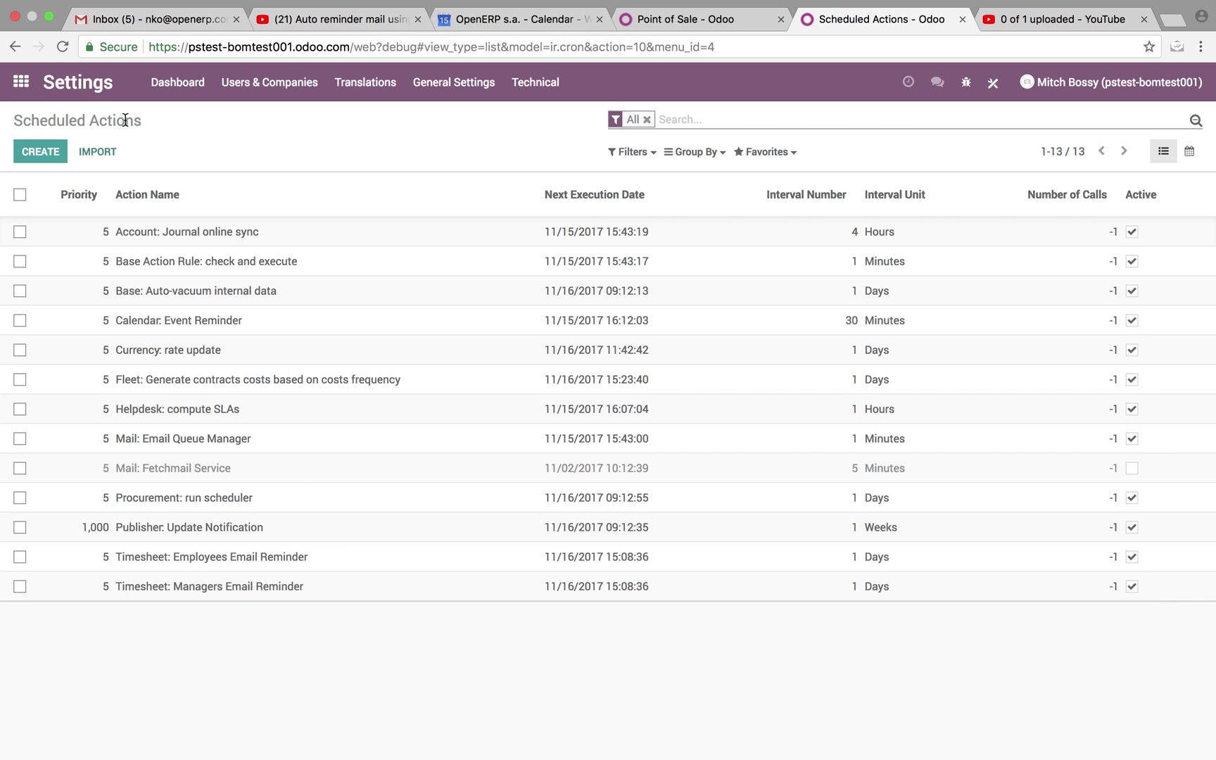
In Gmail, open the Late Ticket email for ticket #8, highlight its bold line, then return to Odoo.
{"action": "mouse_move", "coordinate": [184, 3]}
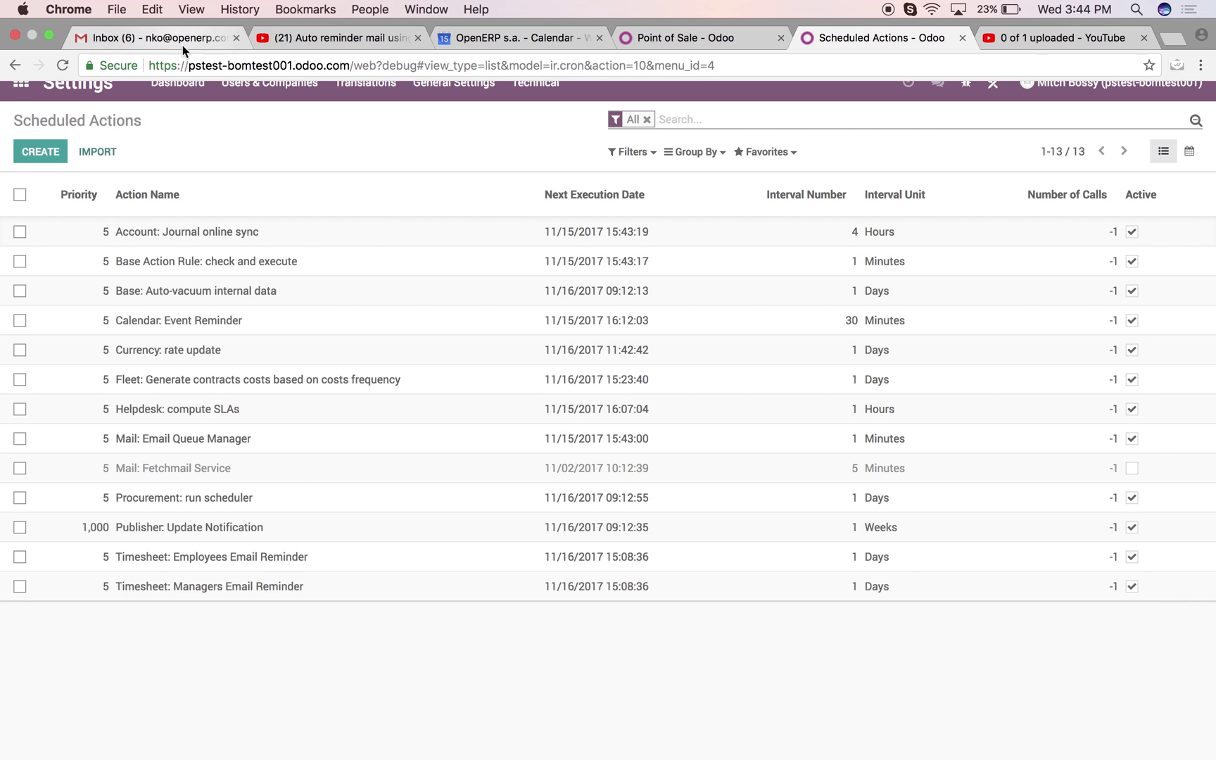
{"action": "left_click", "coordinate": [182, 44]}
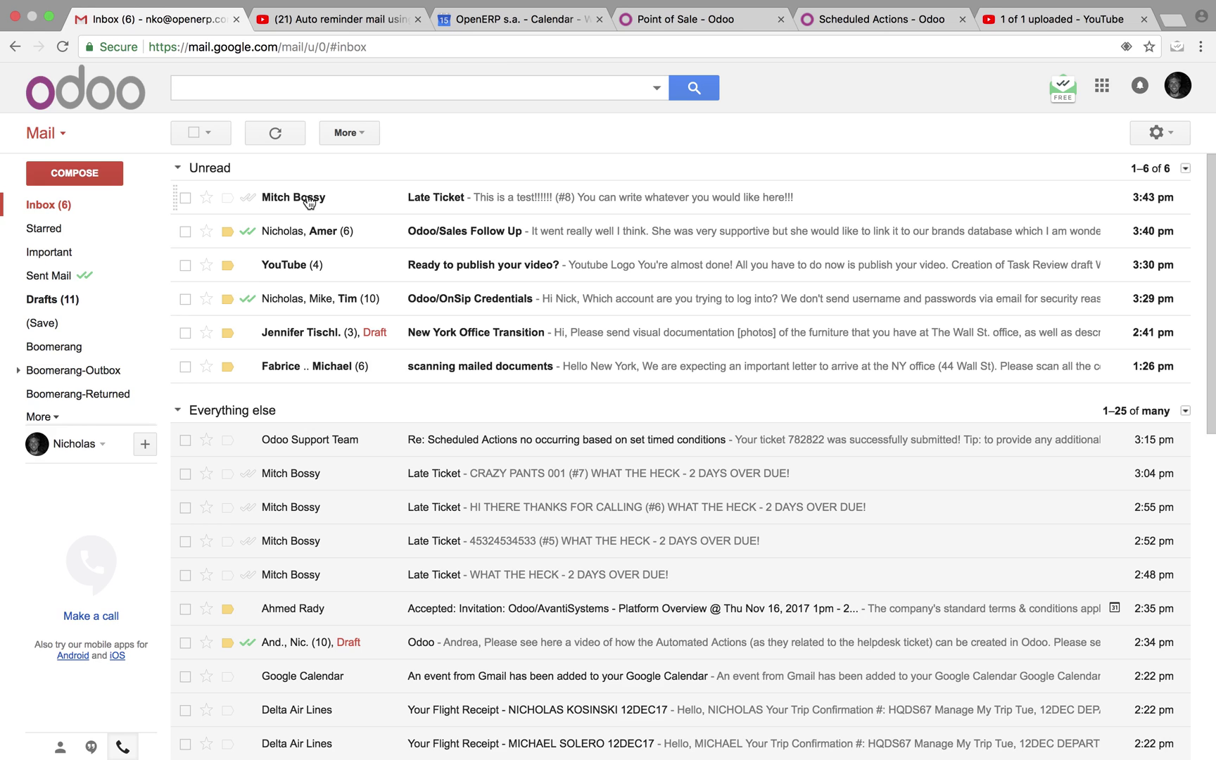
{"action": "left_click", "coordinate": [458, 200]}
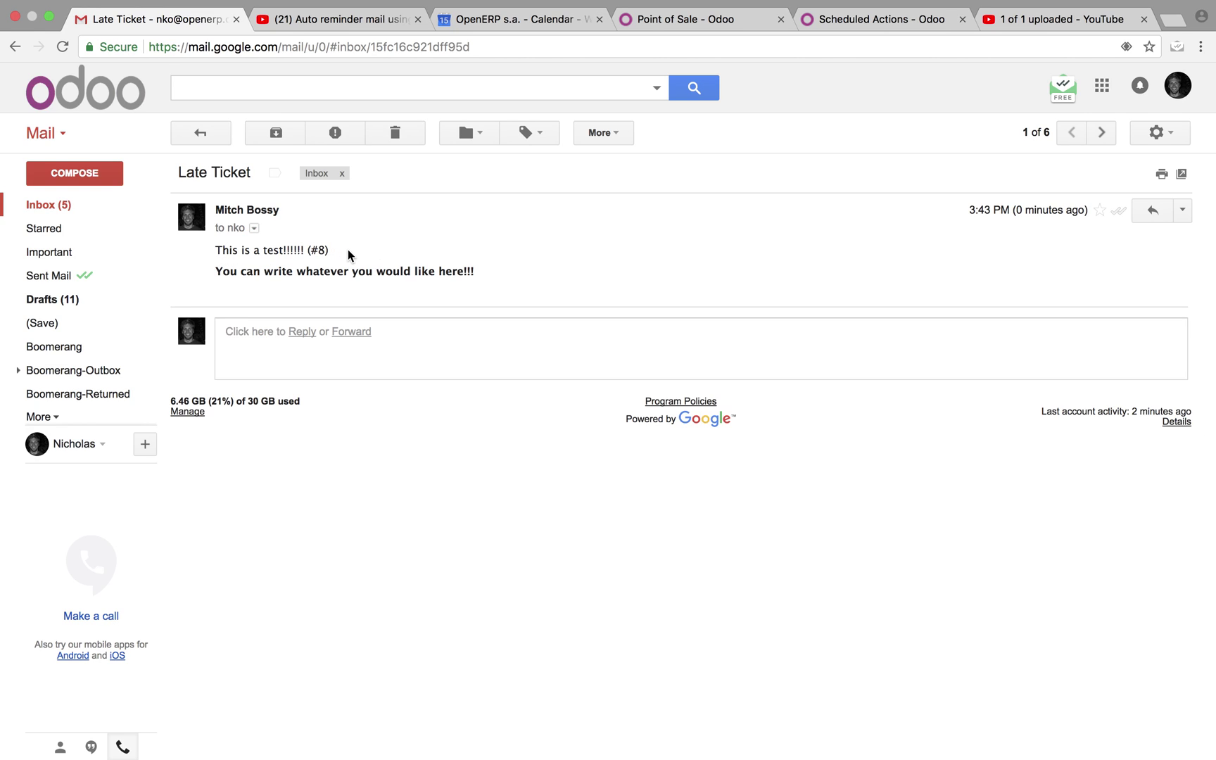
{"action": "left_click_drag", "start_coordinate": [215, 271], "coordinate": [485, 281]}
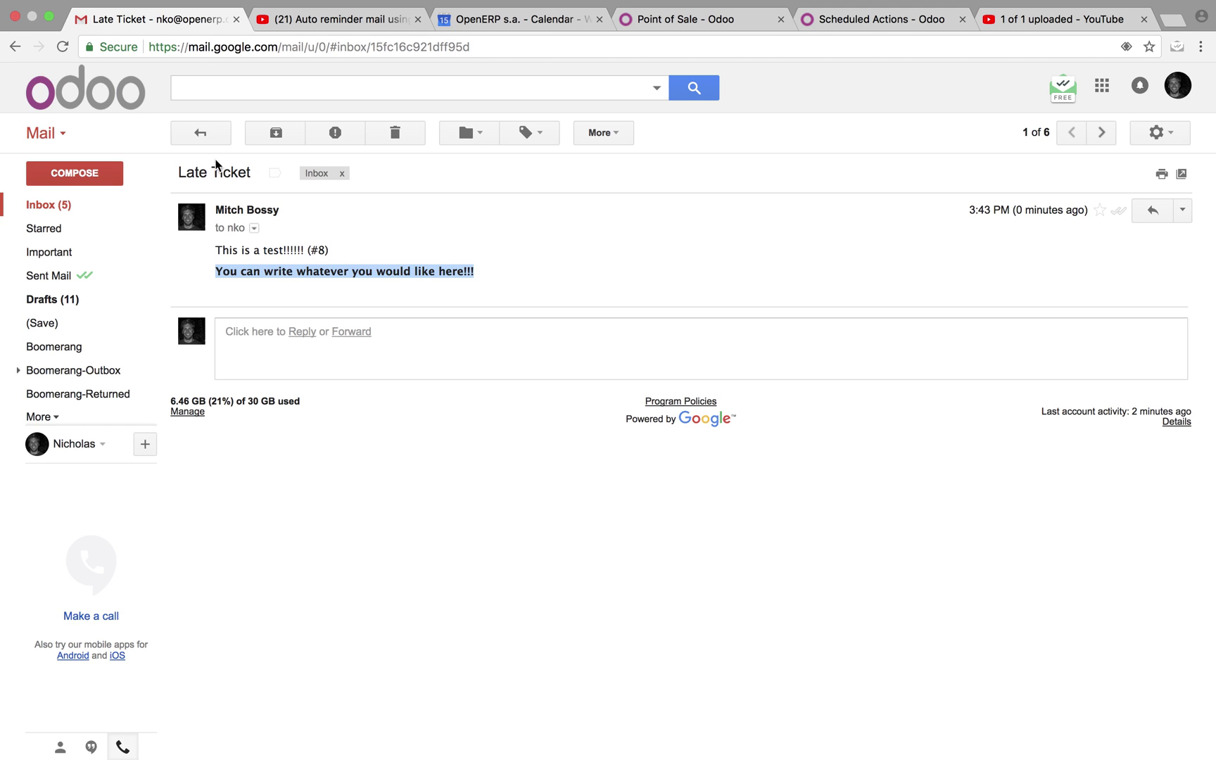
{"action": "left_click", "coordinate": [929, 24]}
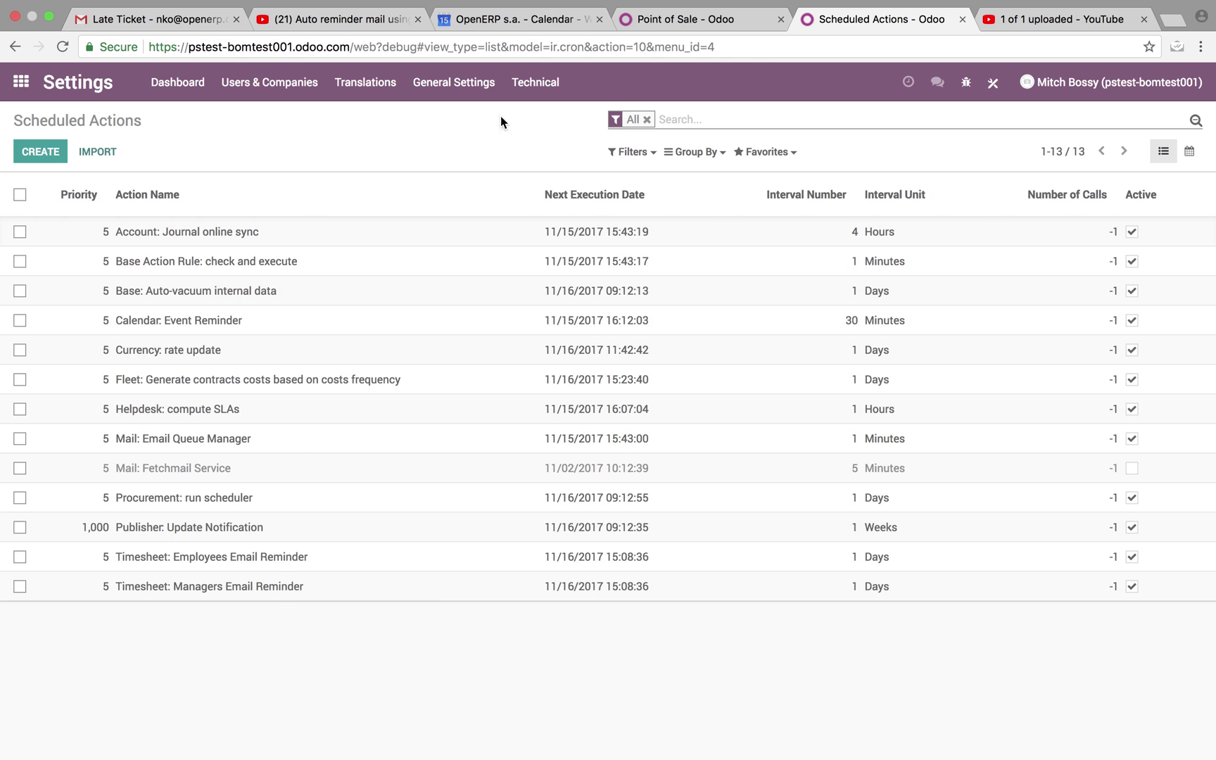
Leave Settings via its Dashboard and return to Odoo's main app menu.
{"action": "left_click", "coordinate": [205, 102]}
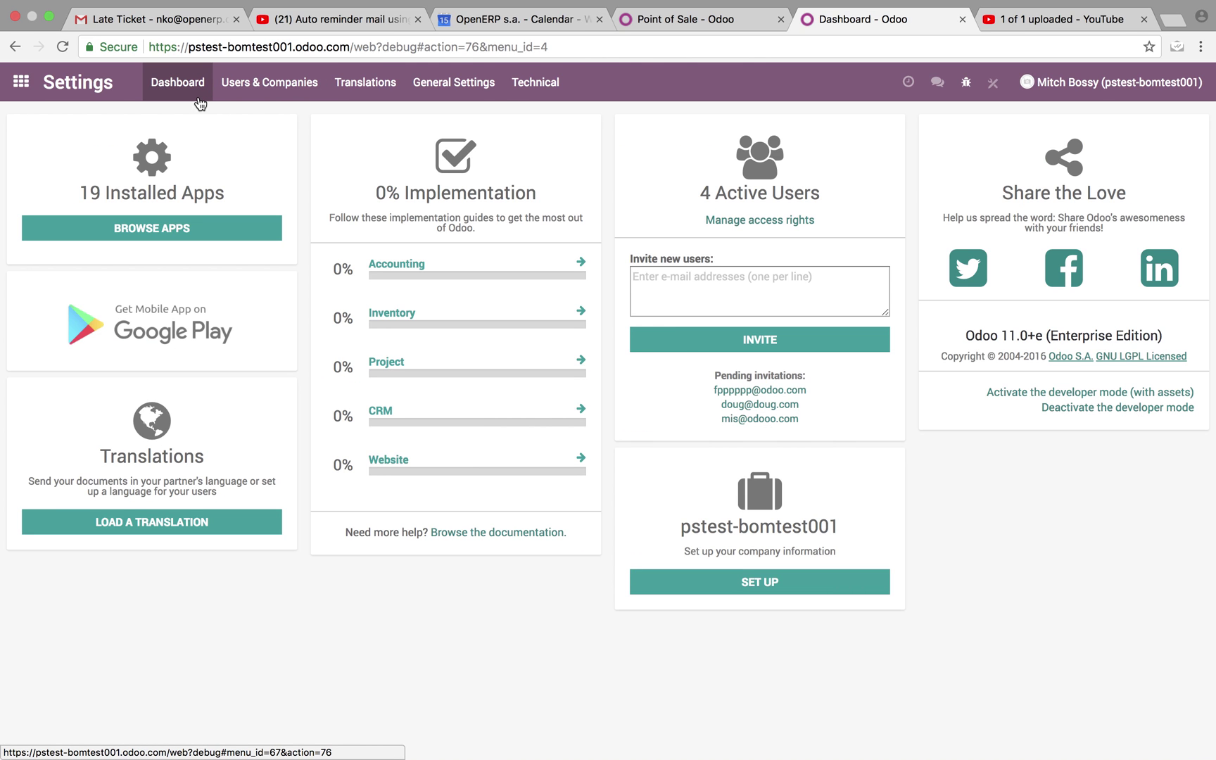
{"action": "left_click", "coordinate": [21, 93]}
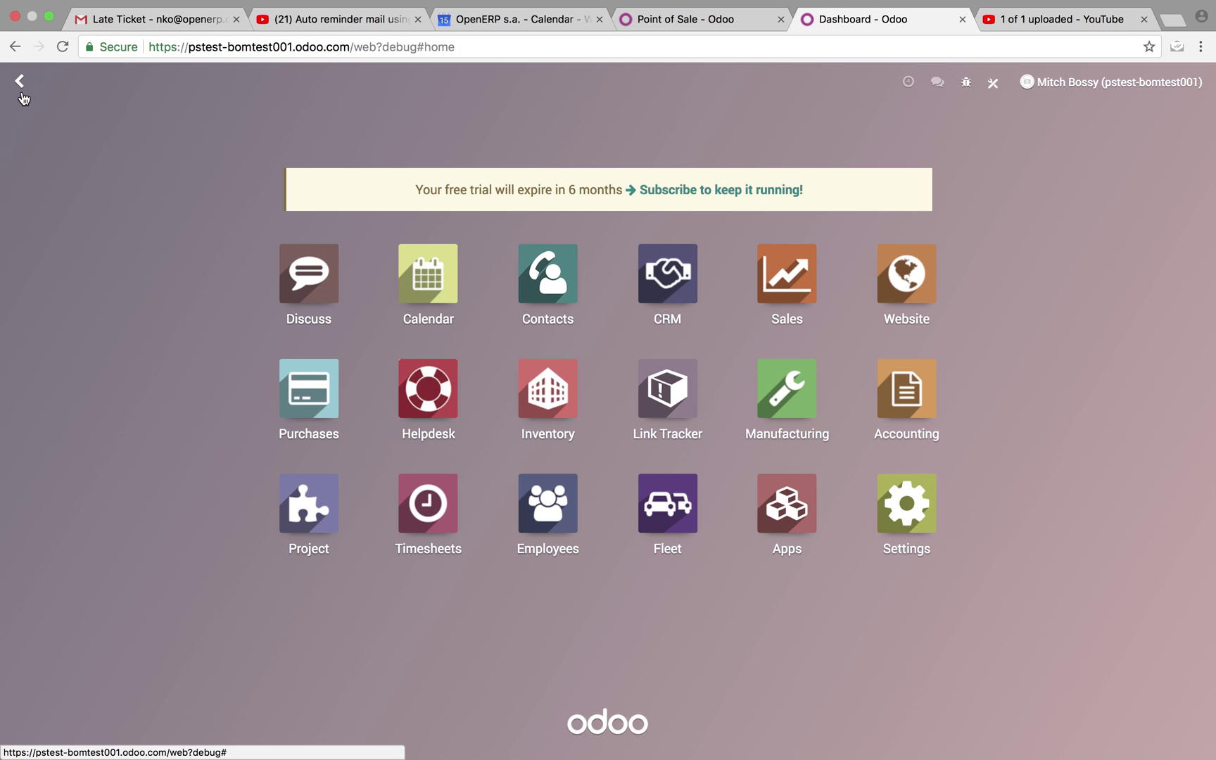